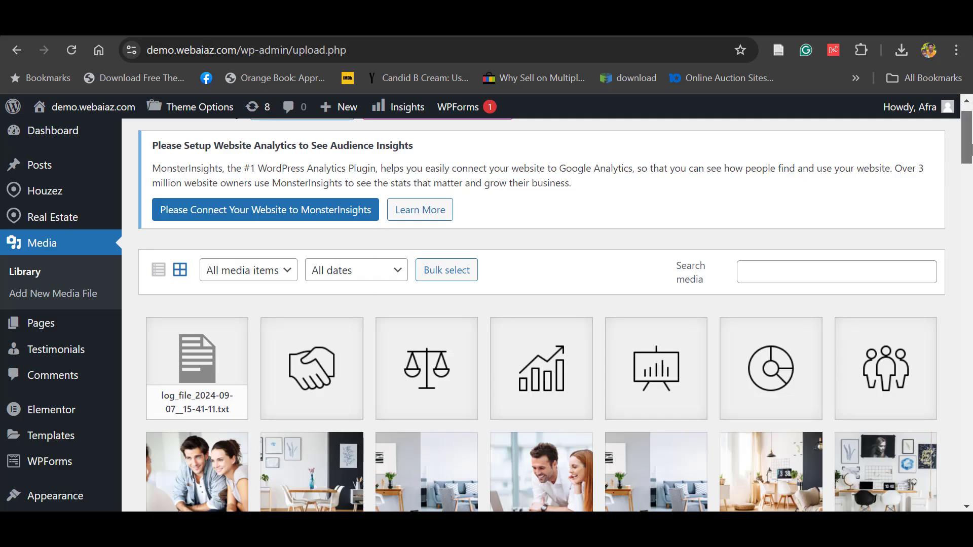
Step: Go to the Add New Plugin page from the Plugins menu
scroll(542, 304, down, 5)
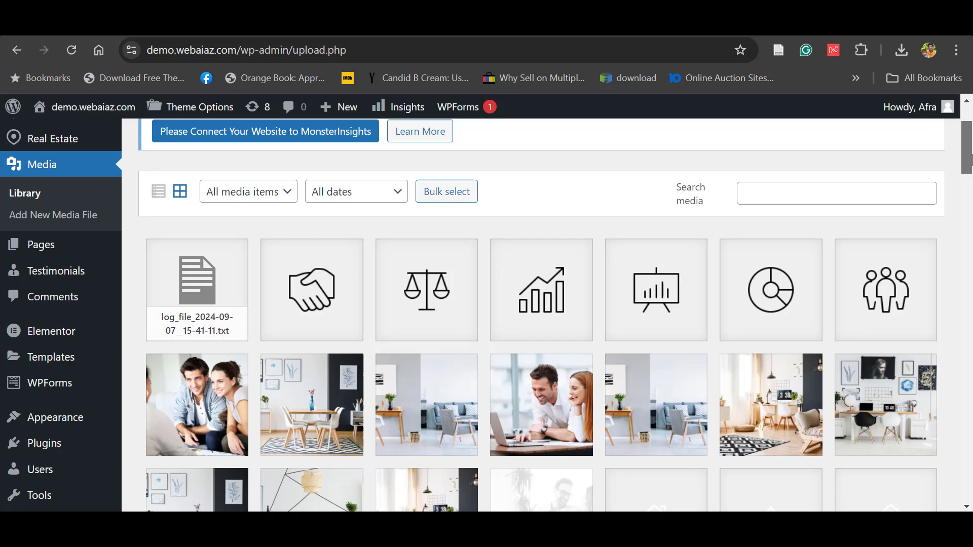
scroll(971, 185, down, 20)
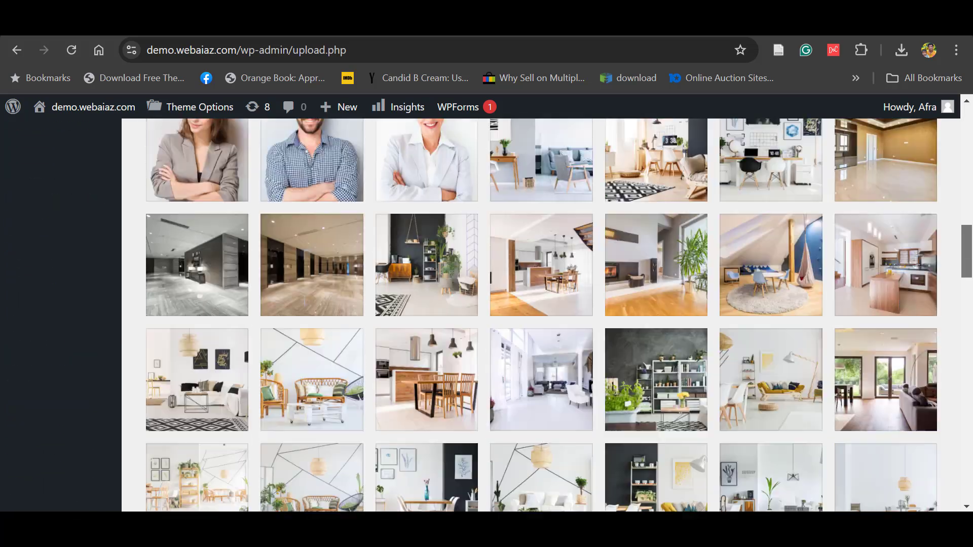
scroll(542, 314, down, 15)
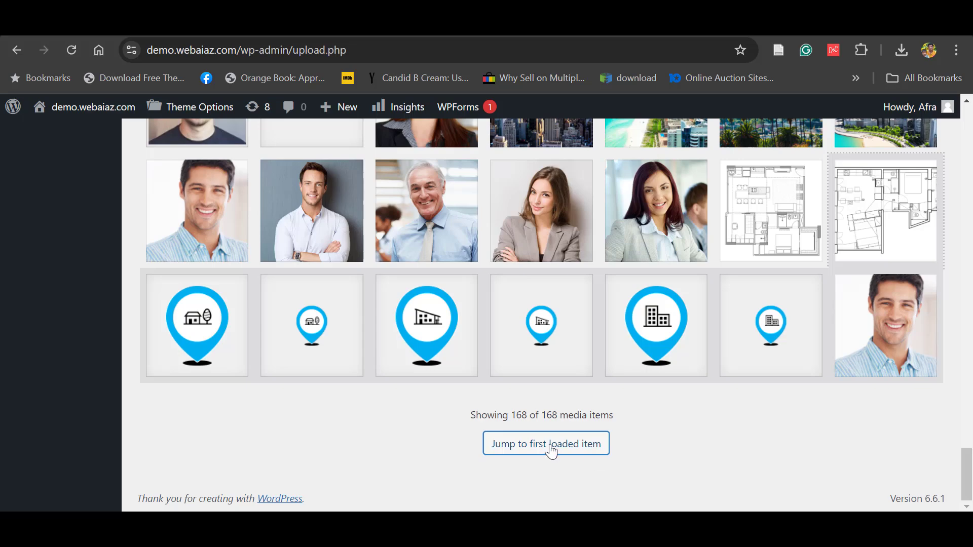
drag(966, 463, 967, 180)
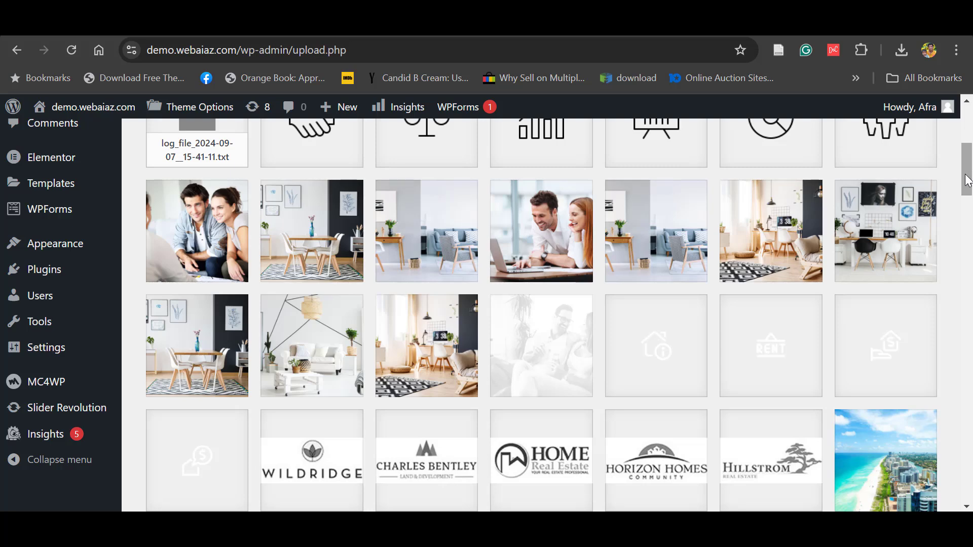
scroll(968, 180, up, 3)
scroll(968, 180, down, 2)
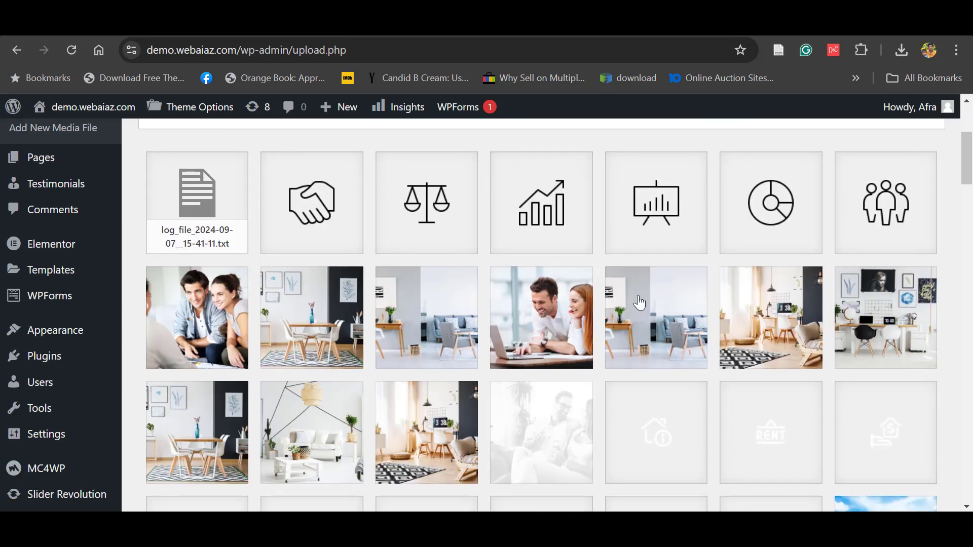
mouse_move(53, 360)
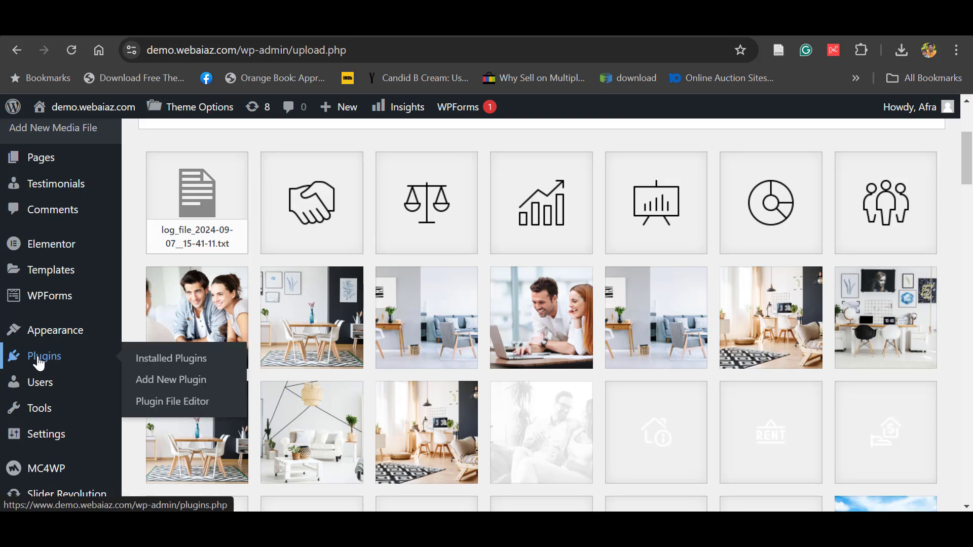
click(171, 379)
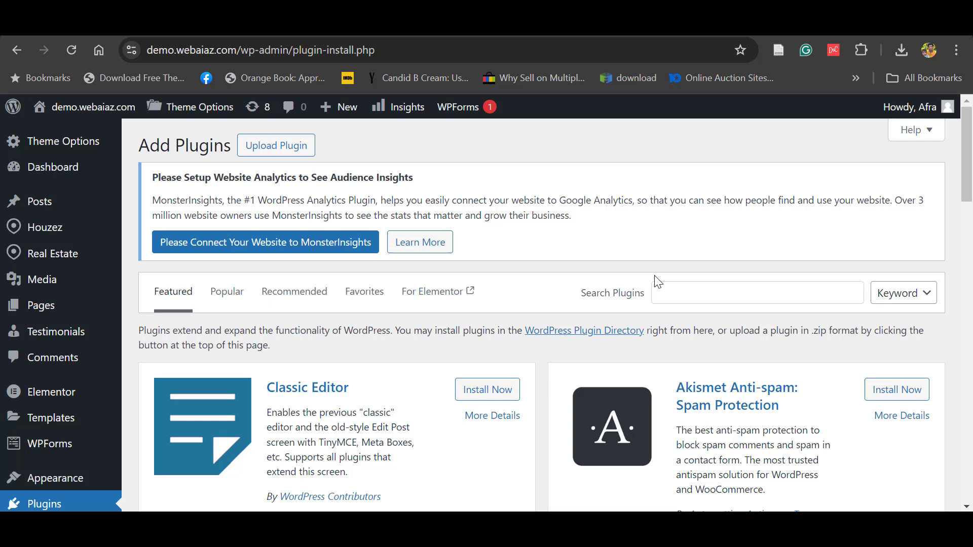
Step: Search the plugin directory for 'filebird', then install and activate FileBird
click(664, 292)
text(filebird)
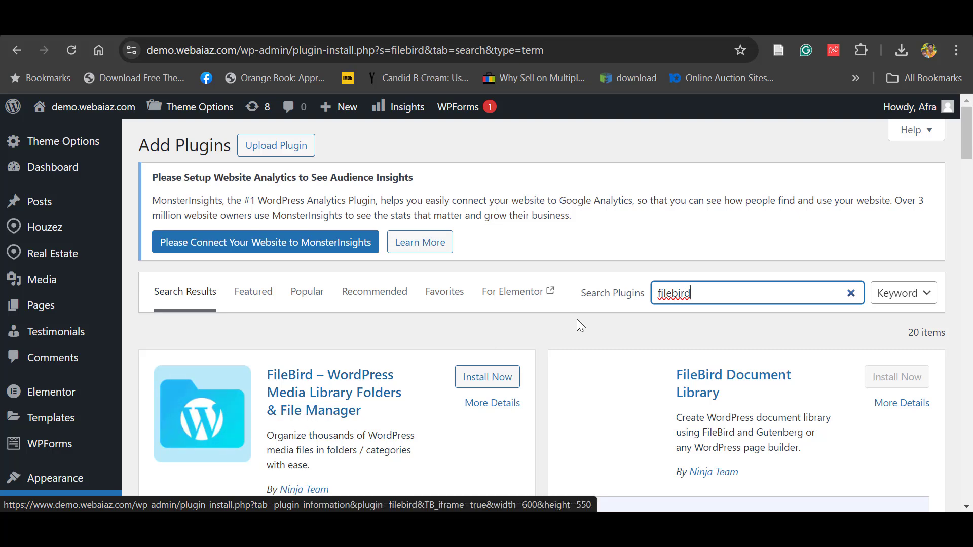
scroll(968, 158, down, 1)
click(487, 333)
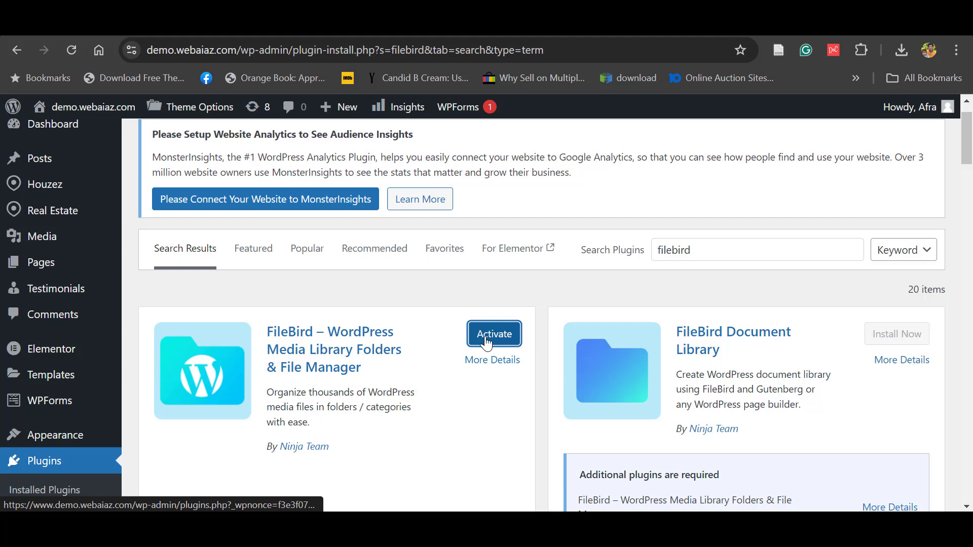
click(486, 342)
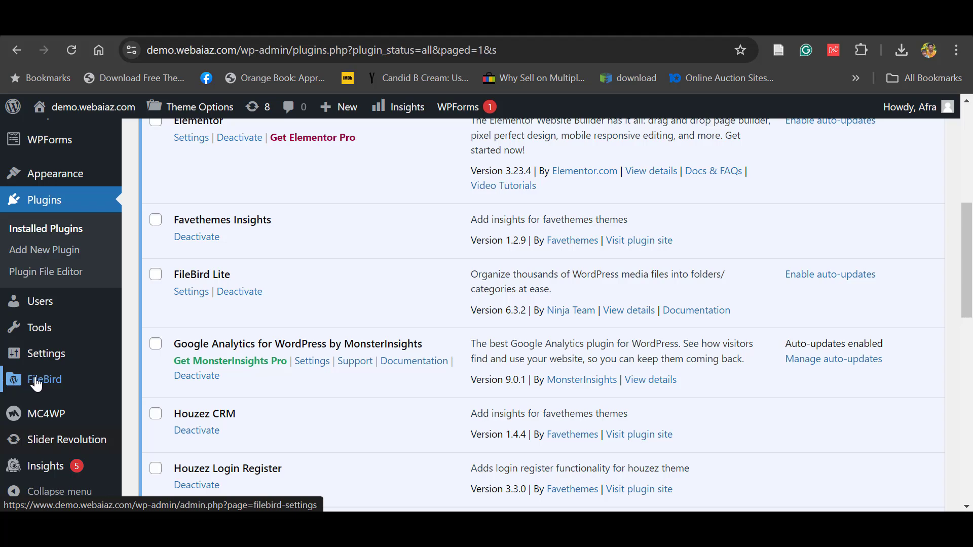
Step: Turn on all four FileBird General options: per-user folders, breadcrumb, SVG uploads and API search
click(187, 293)
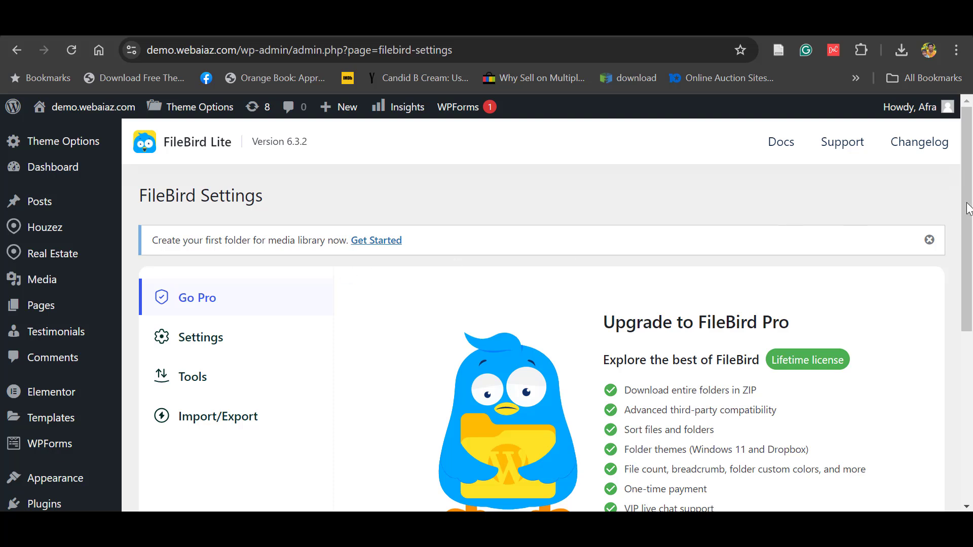
drag(968, 208, 971, 260)
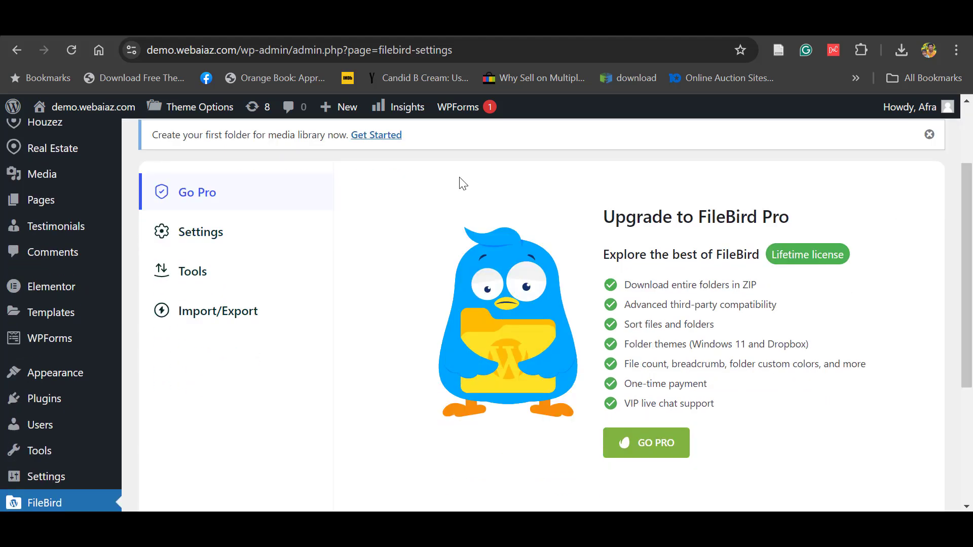
click(183, 233)
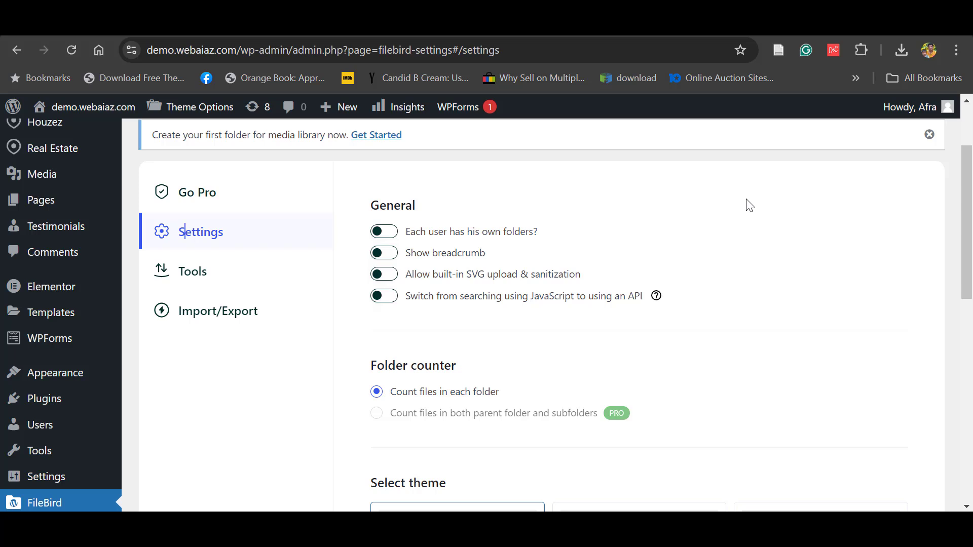
click(384, 296)
click(384, 274)
click(384, 253)
click(384, 232)
Step: Try the Windows folder theme and save the FileBird settings
scroll(384, 231, down, 2)
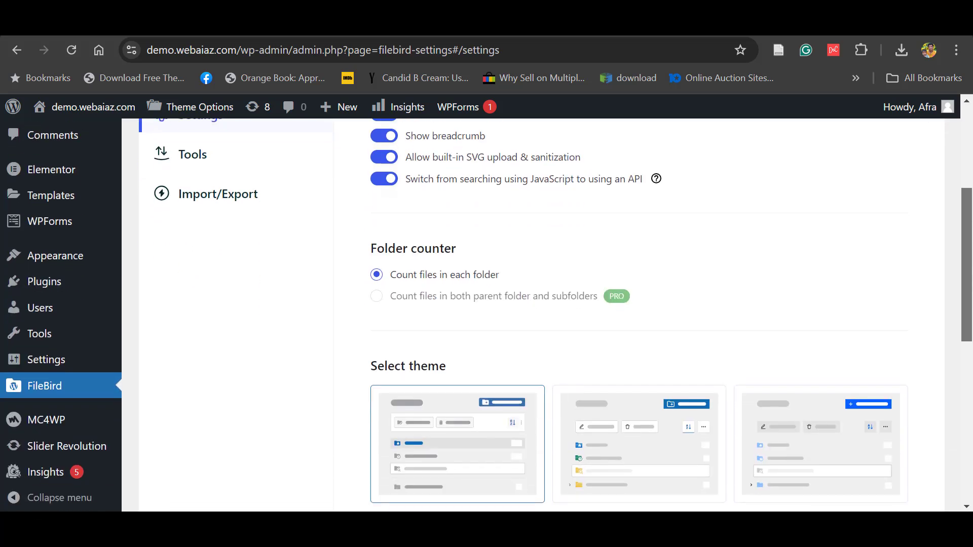
scroll(427, 250, down, 1)
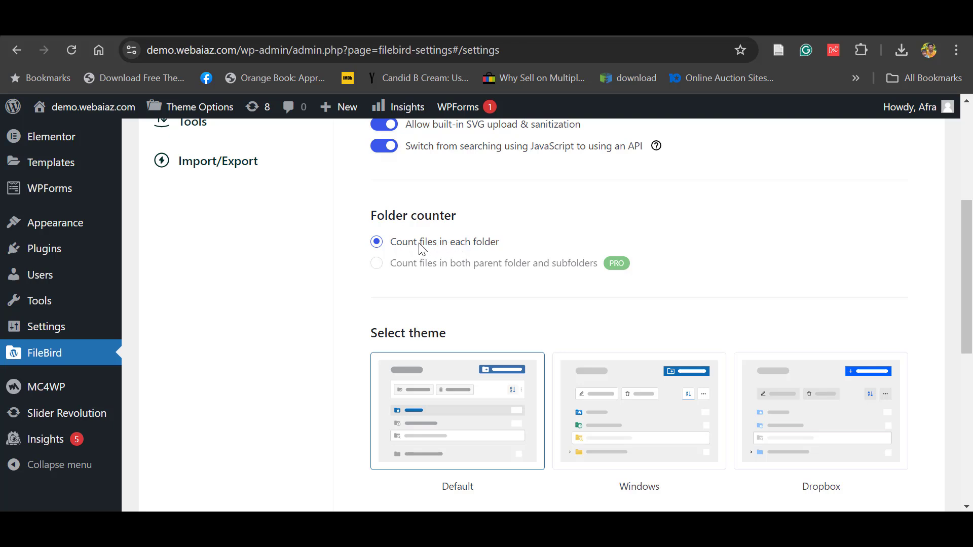
scroll(828, 301, down, 2)
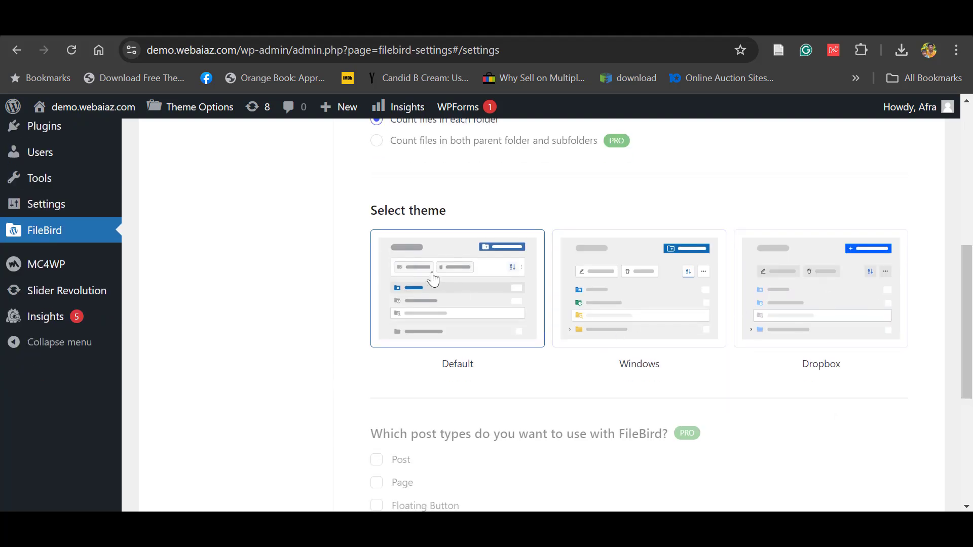
click(645, 308)
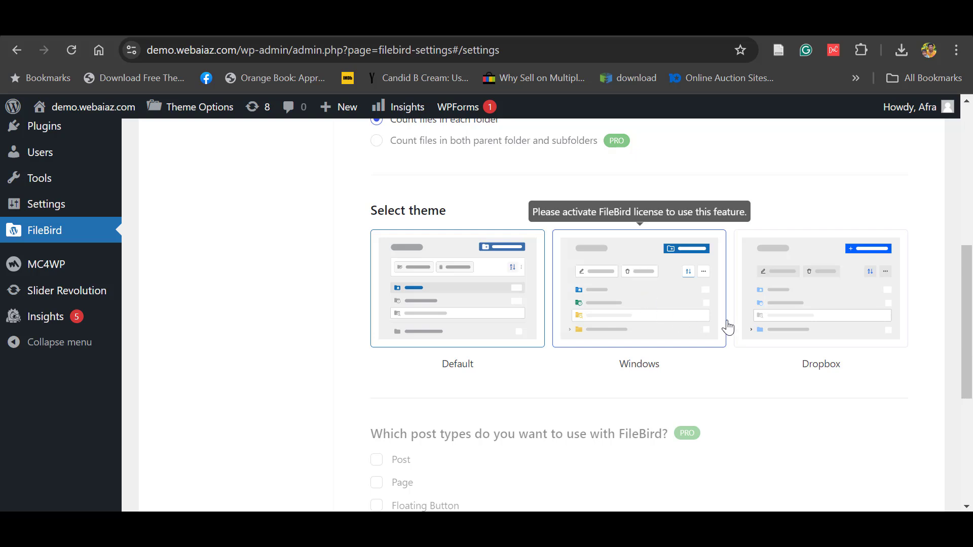
scroll(875, 419, down, 5)
click(875, 419)
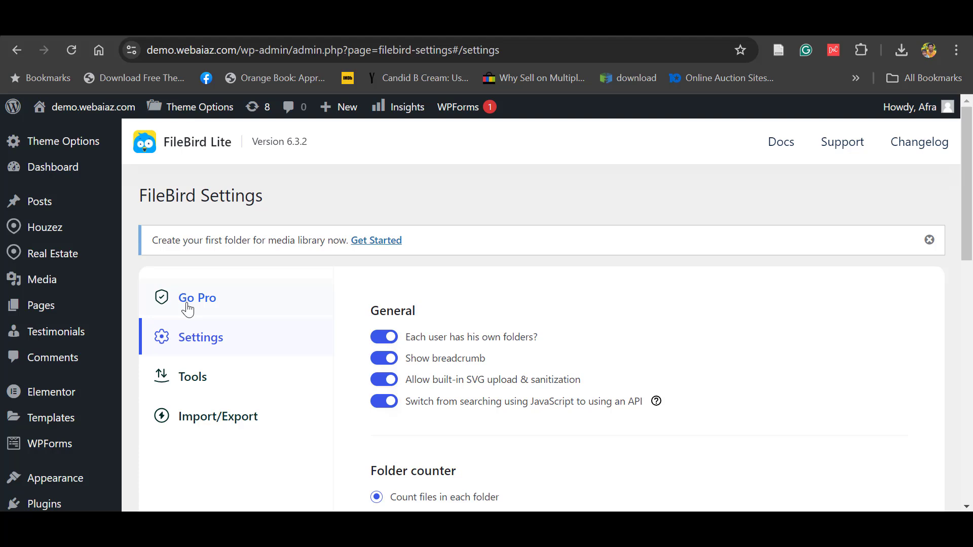
mouse_move(40, 285)
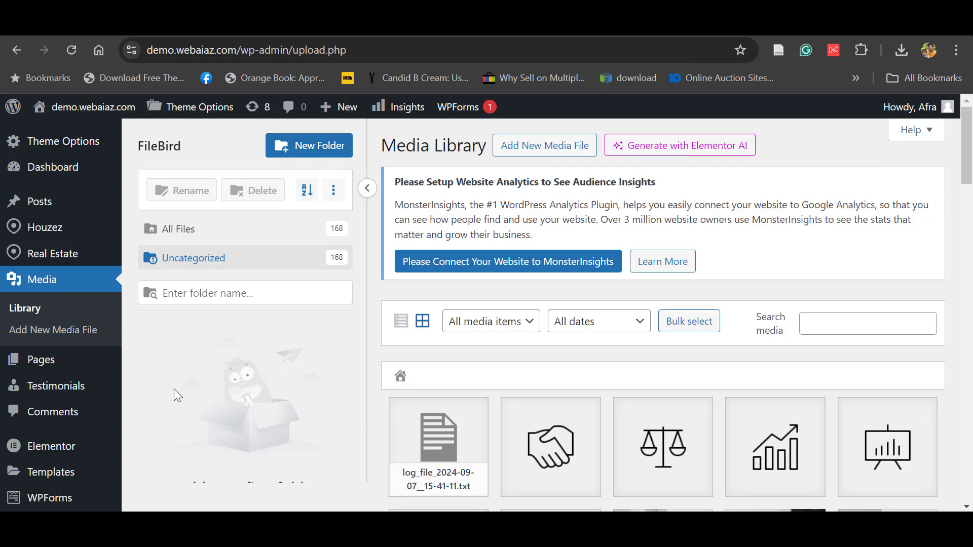
Step: Create a new media folder named 'Icons'
key(shift+n)
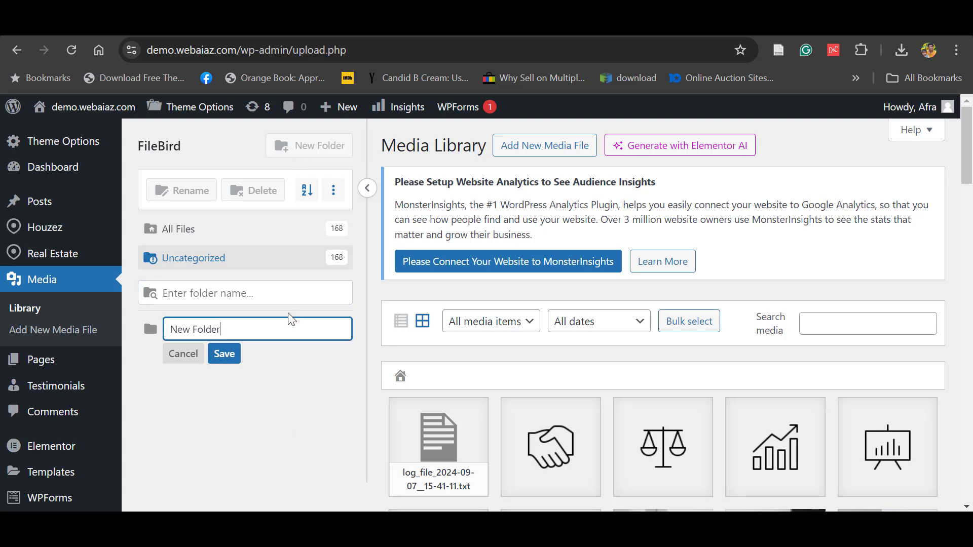
key(BackSpace)
key(BackSpace)
key(BackSpace)
key(BackSpace)
key(BackSpace)
key(BackSpace)
key(BackSpace)
text(Icons)
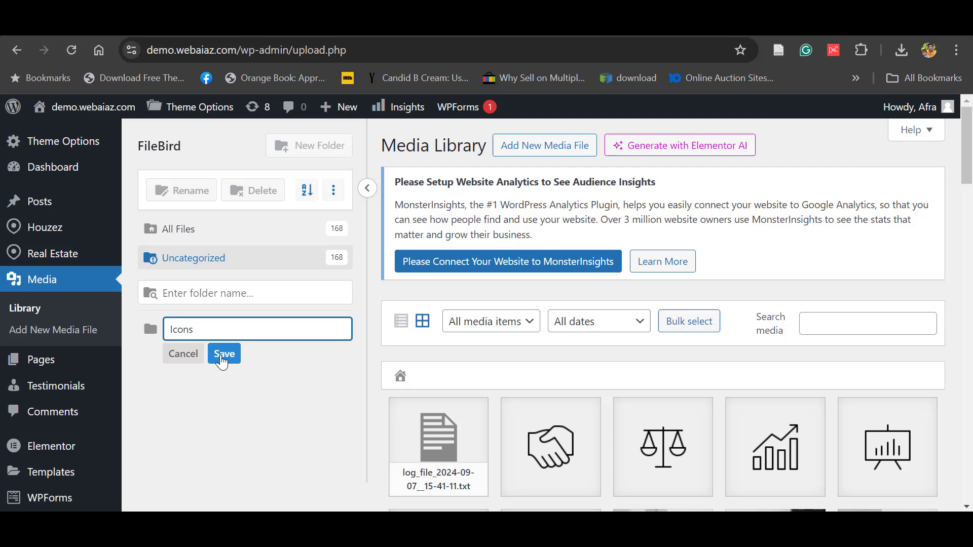
click(222, 357)
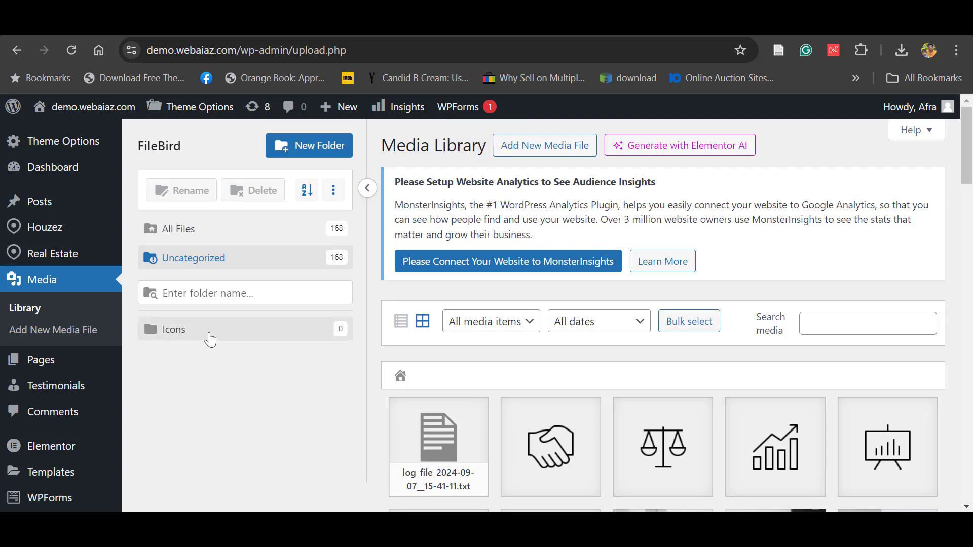
Step: Add a subfolder named 'sub folder' inside Icons and reposition it in the folder tree
click(221, 339)
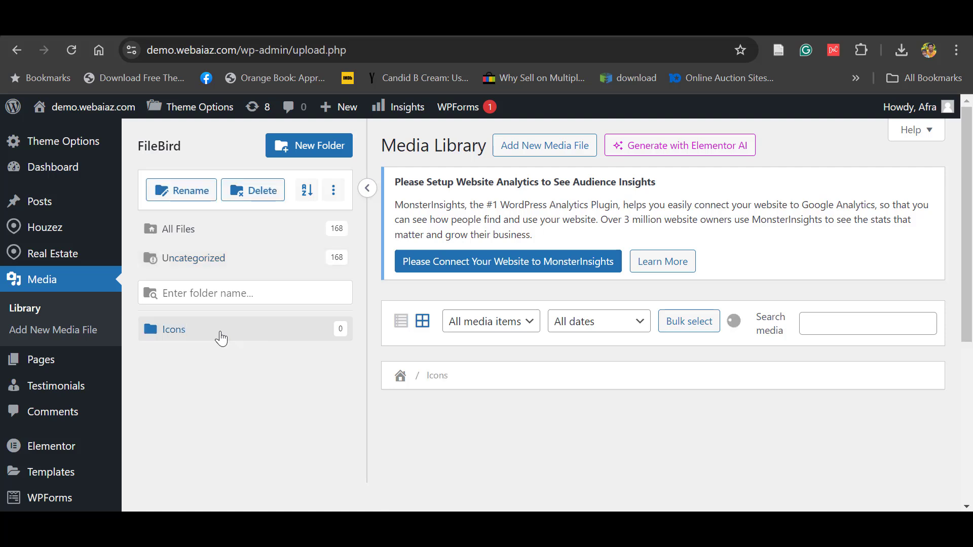
click(318, 146)
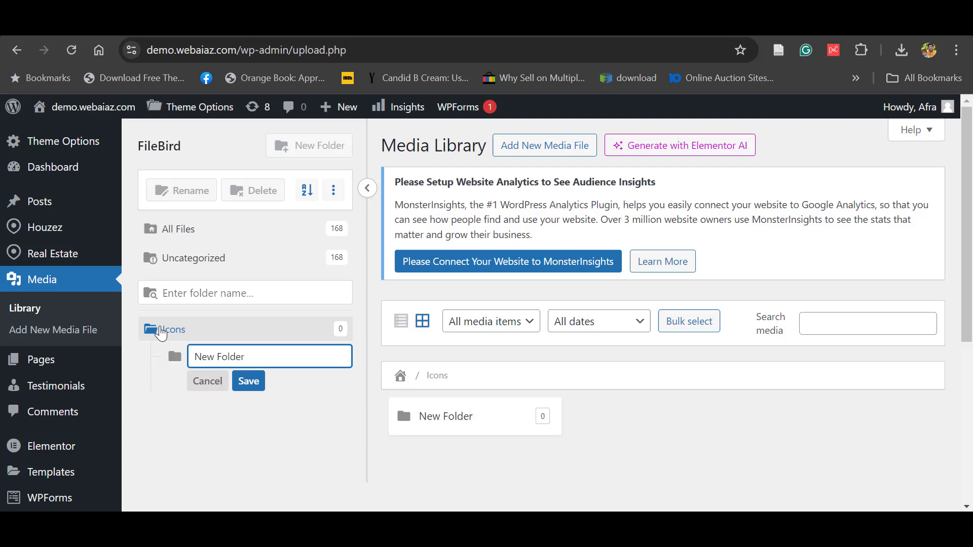
key(ctrl+a)
text(sub folder)
click(249, 384)
drag(243, 357, 158, 366)
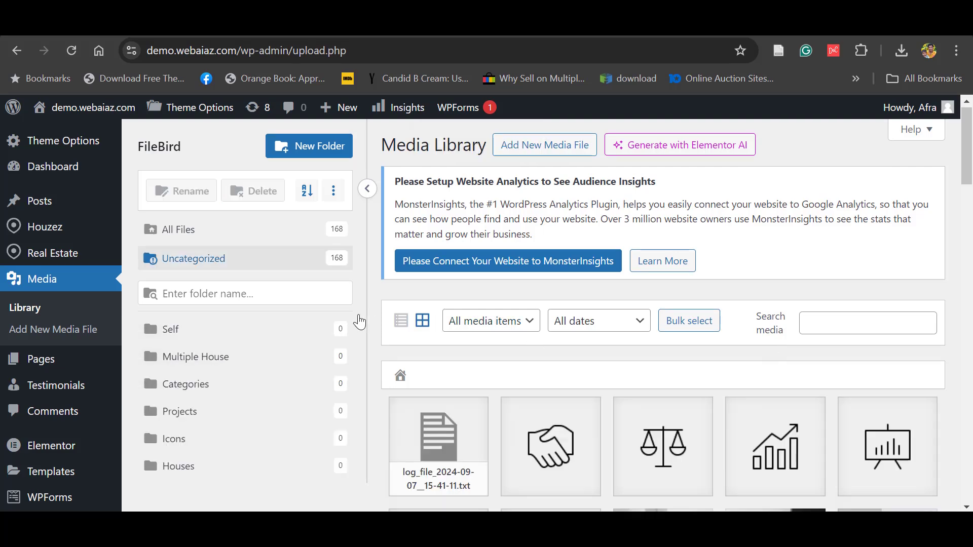
Step: Check the Self folder's extra and sort menus, then return to the All Files view of 168 items
drag(363, 326, 194, 327)
click(357, 360)
click(185, 339)
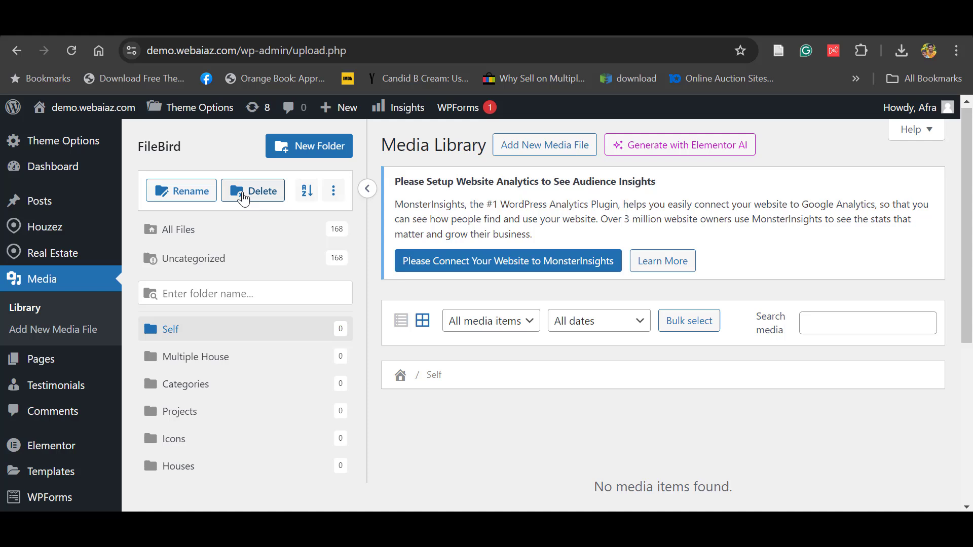
click(333, 191)
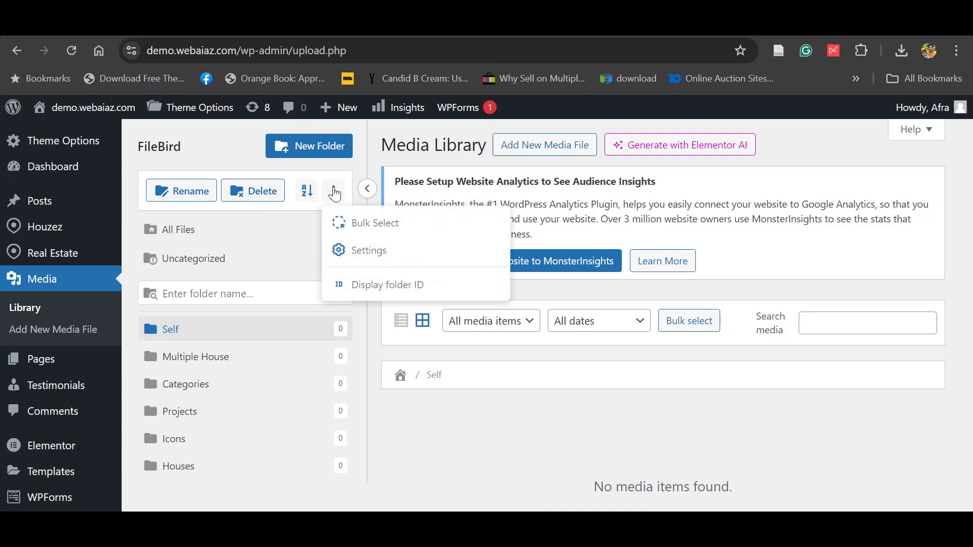
click(308, 191)
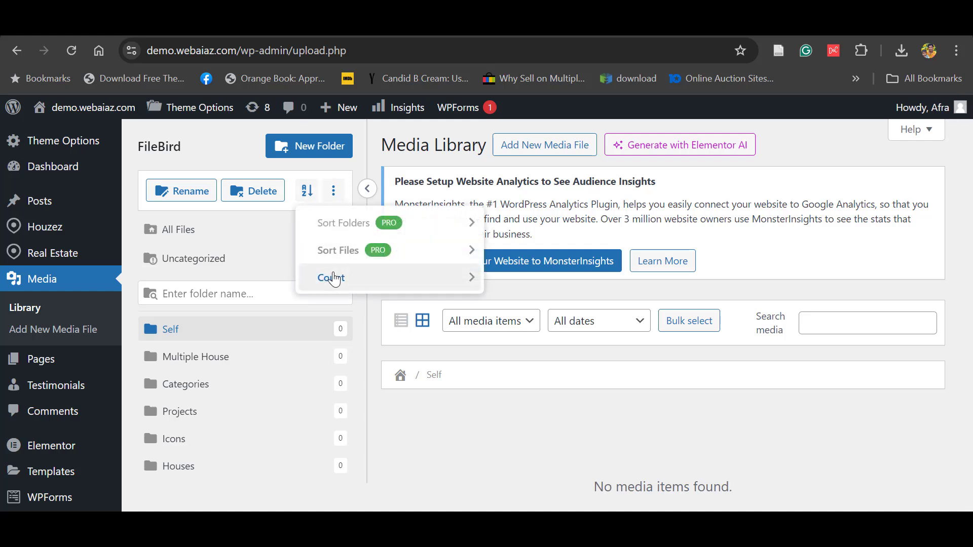
mouse_move(334, 279)
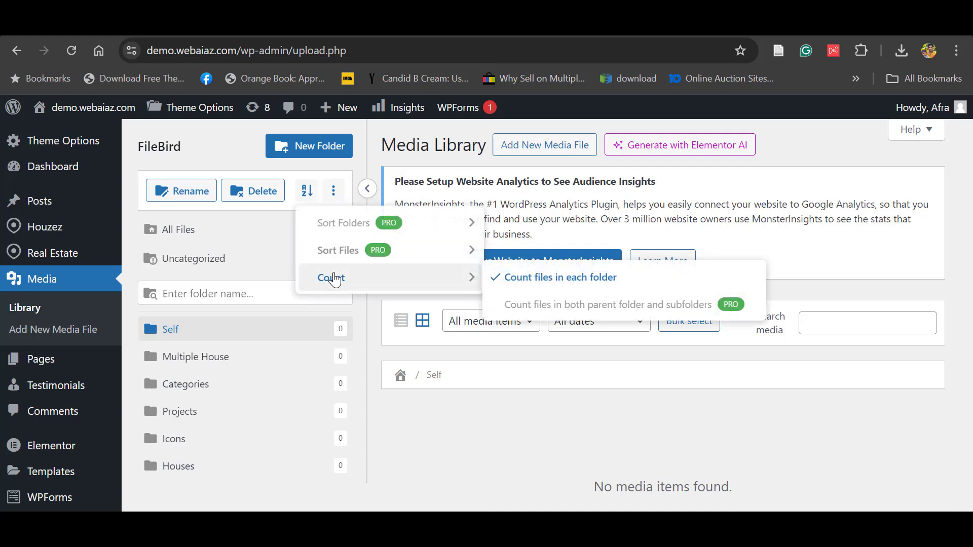
click(308, 195)
click(227, 234)
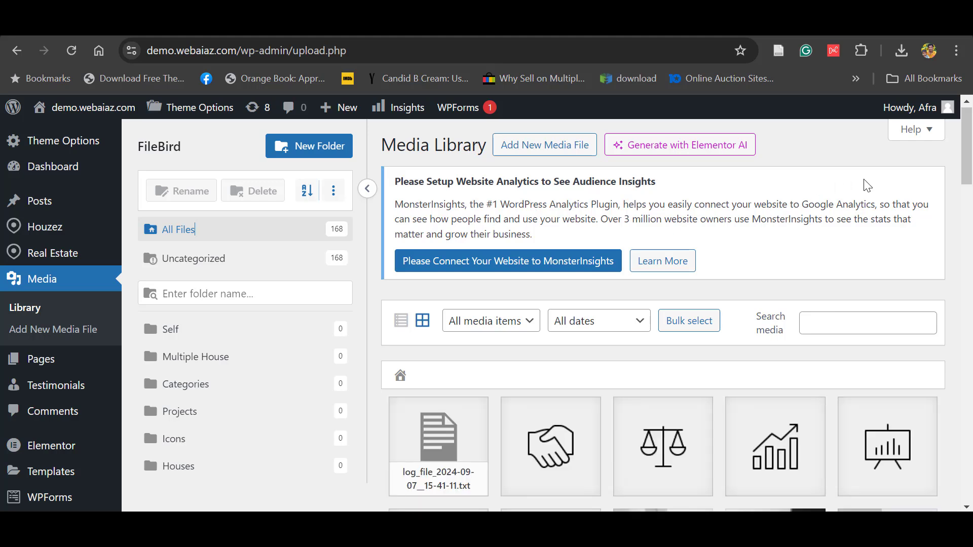
Step: Bulk-select the handshake, scales, chart, easel, pie chart and people icons and drag them into Icons
drag(969, 156, 970, 181)
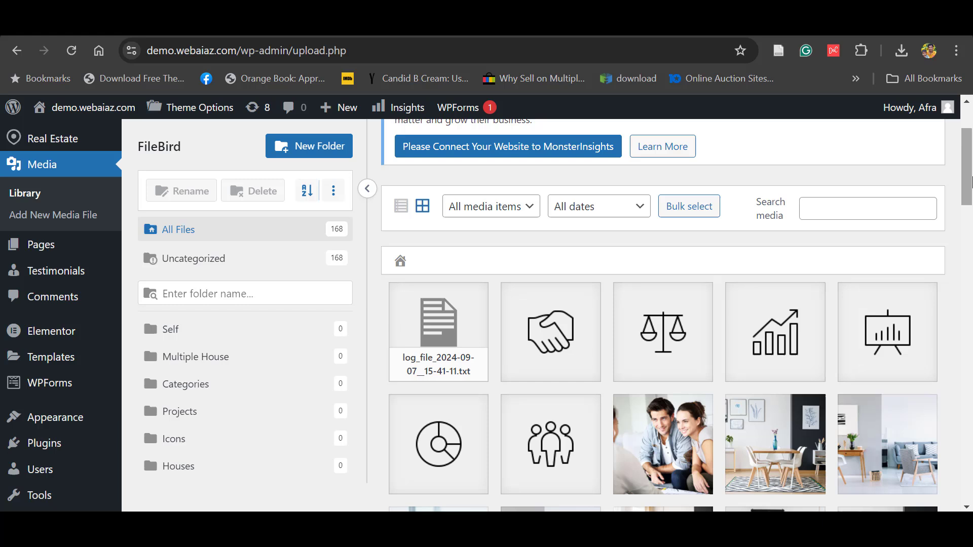
click(677, 209)
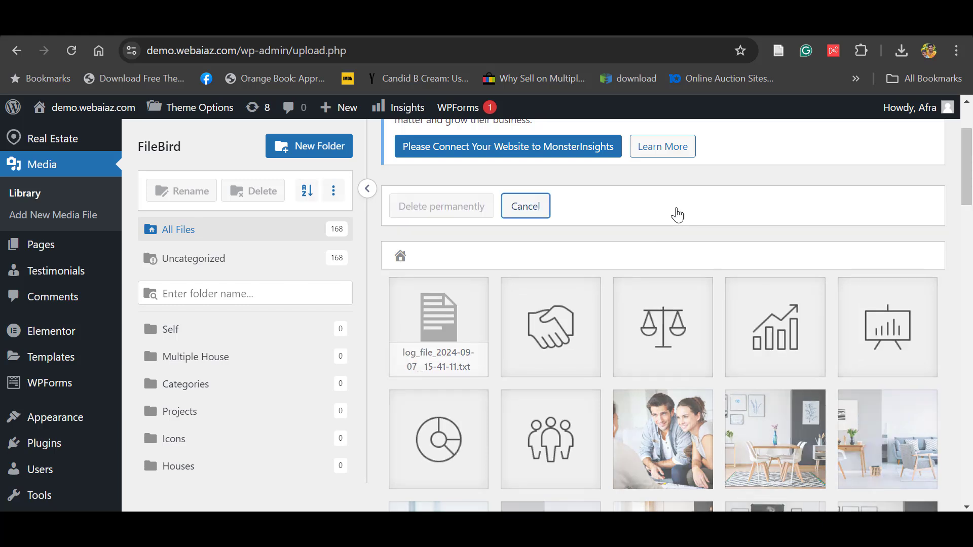
click(527, 313)
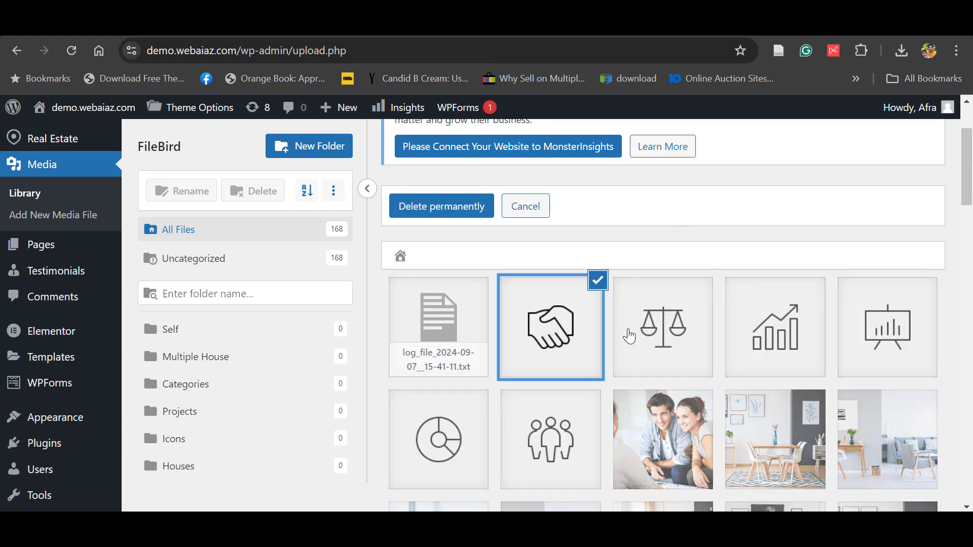
click(633, 335)
click(745, 334)
click(851, 332)
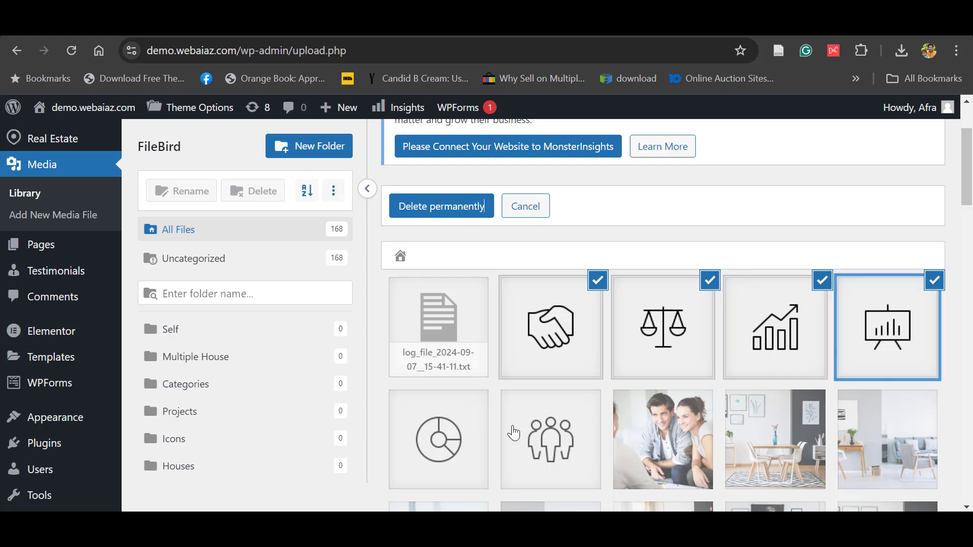
click(436, 434)
click(513, 442)
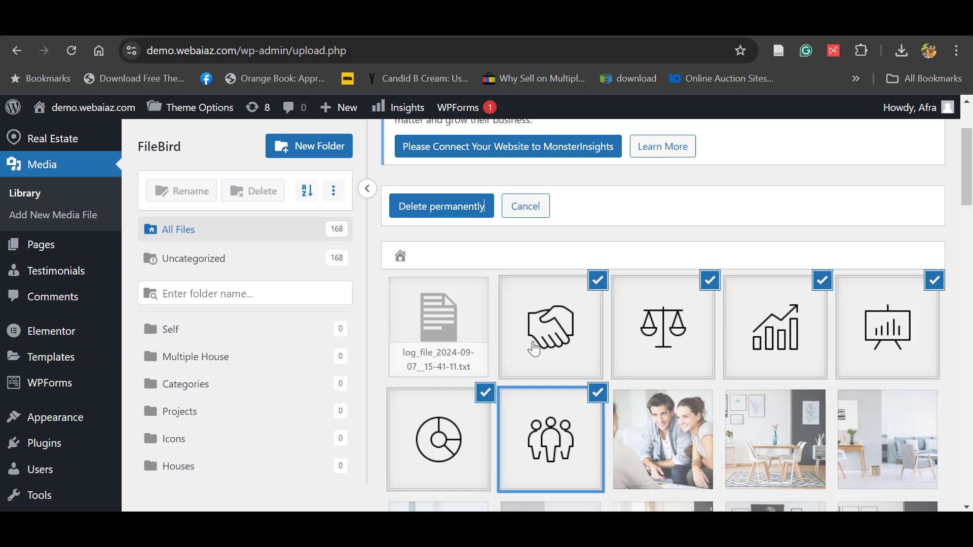
drag(533, 348, 173, 438)
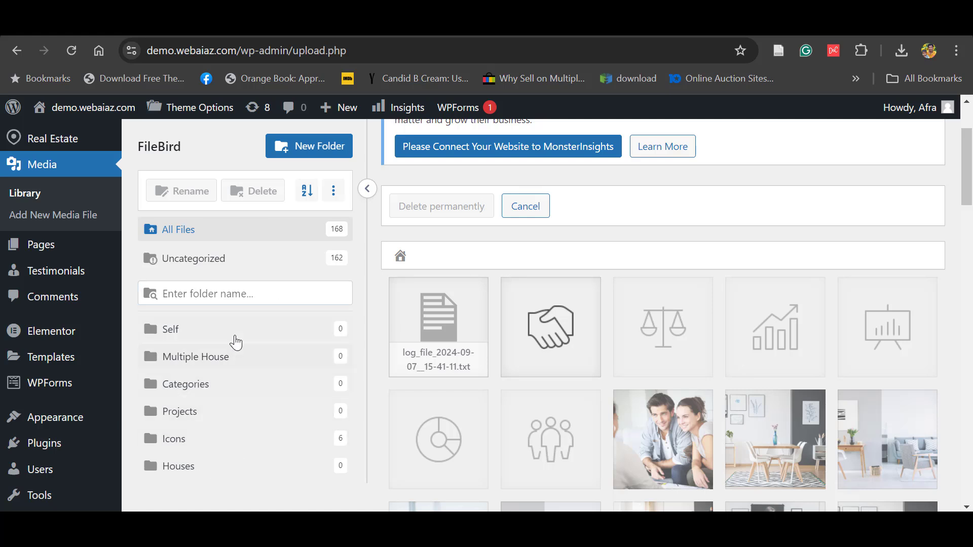
Step: Confirm the Icons folder holds the six icons, then switch to the Uncategorized folder
click(193, 439)
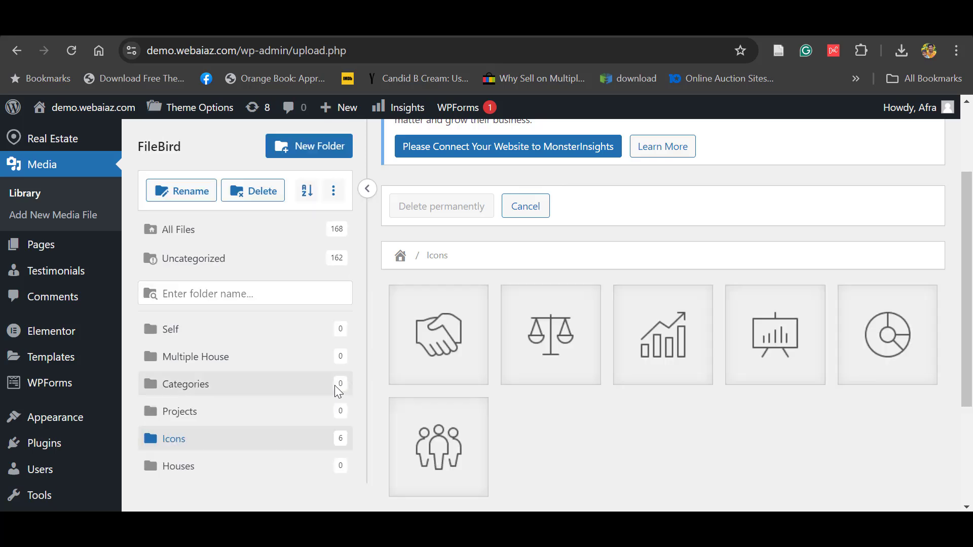
click(446, 339)
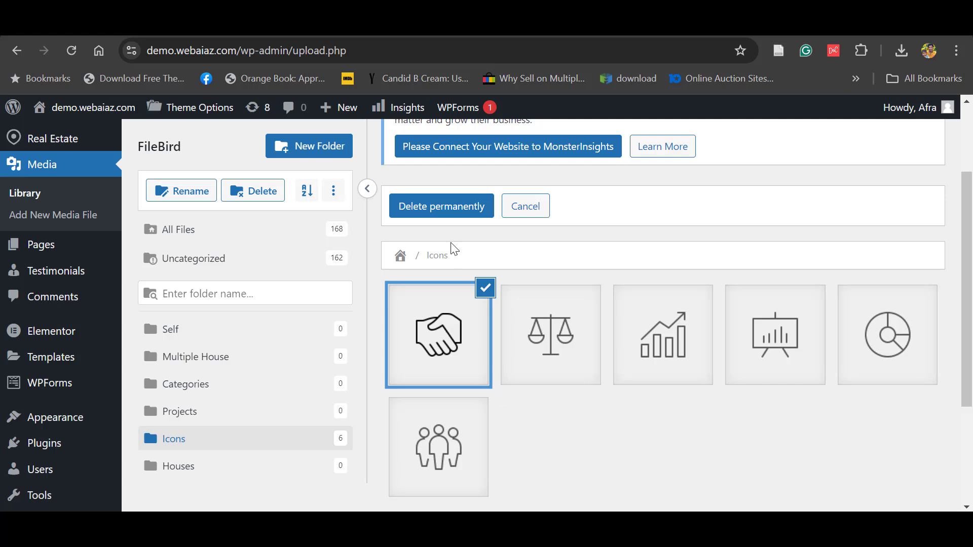
click(476, 287)
scroll(197, 250, up, 1)
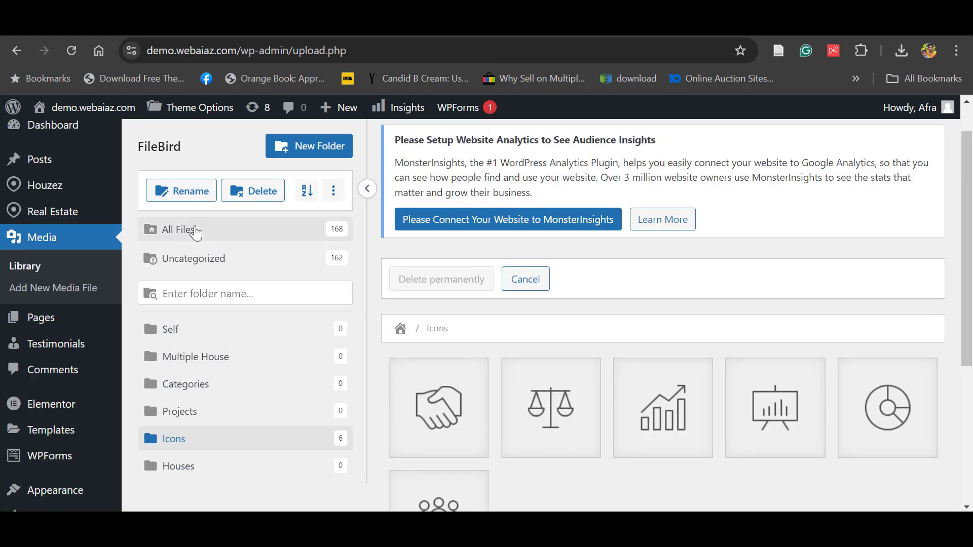
scroll(192, 227, down, 1)
double_click(191, 223)
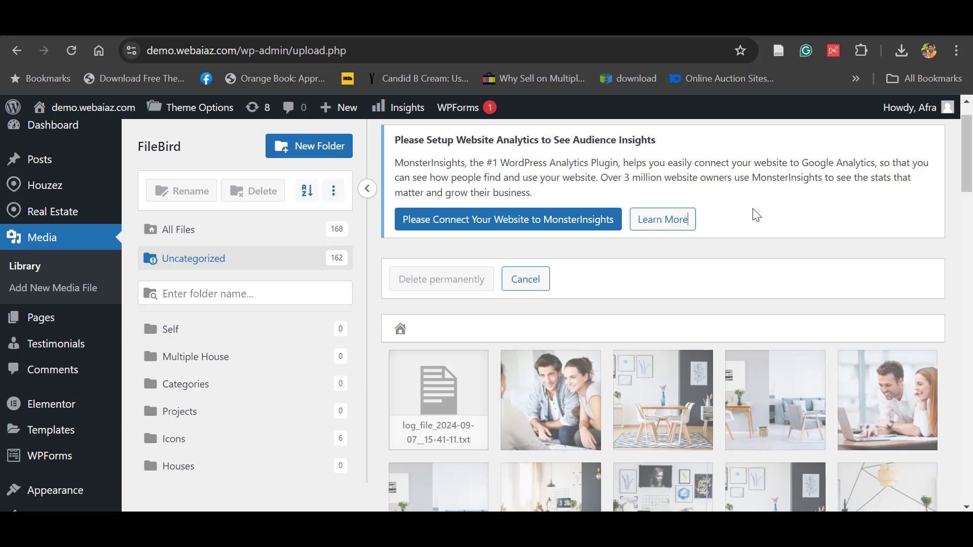
drag(965, 170, 970, 204)
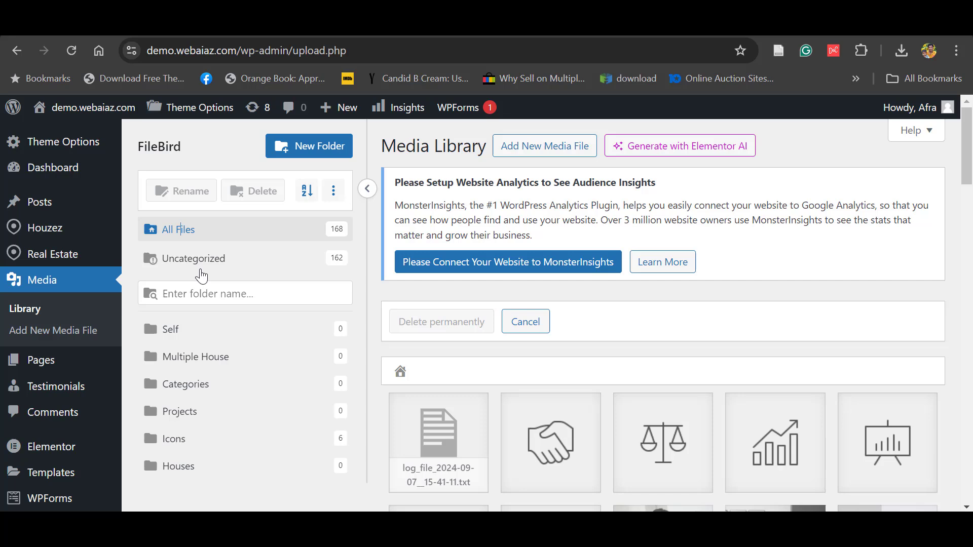
Step: Move the dining room, home office, sofa, grey chairs and other interior photos into Interior Design, then view Uncategorized
scroll(899, 310, down, 6)
click(899, 311)
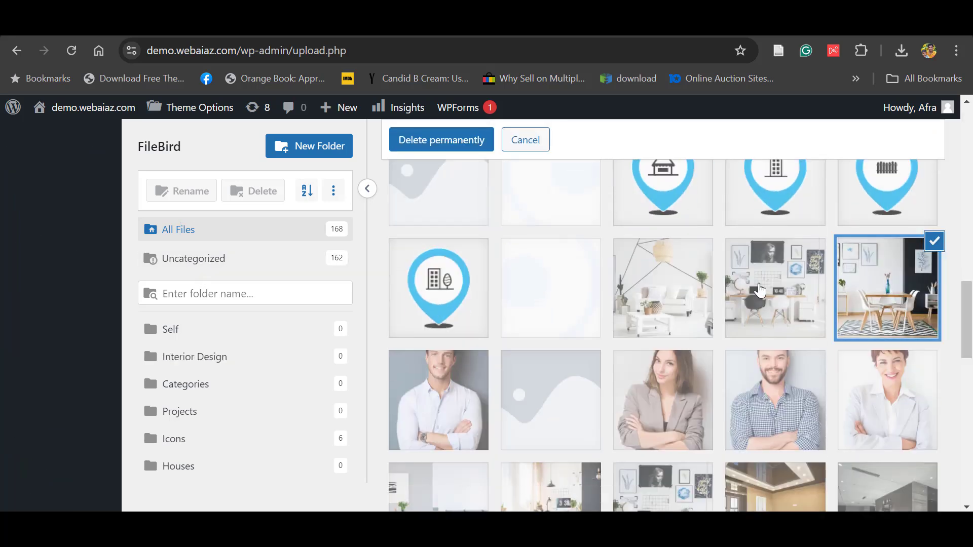
click(775, 294)
click(663, 294)
scroll(706, 209, down, 5)
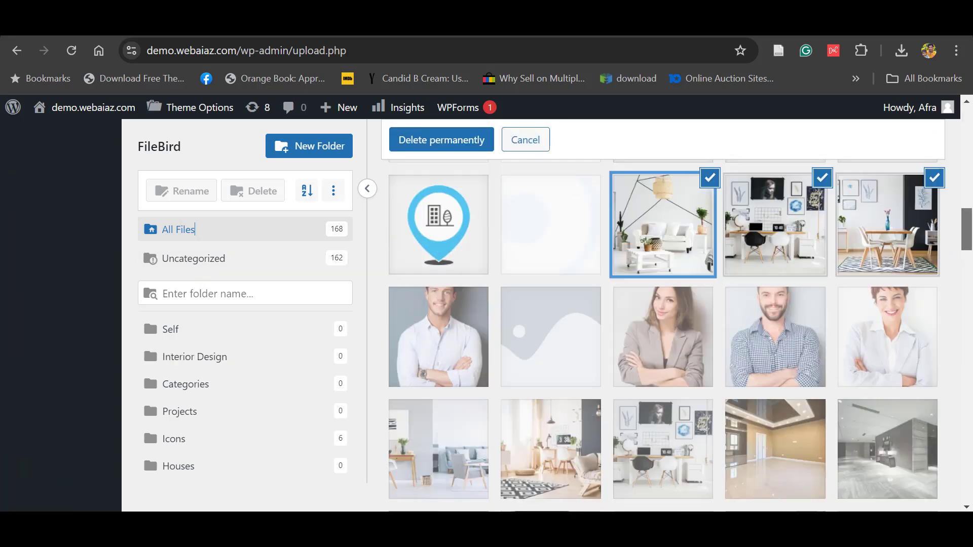
click(450, 243)
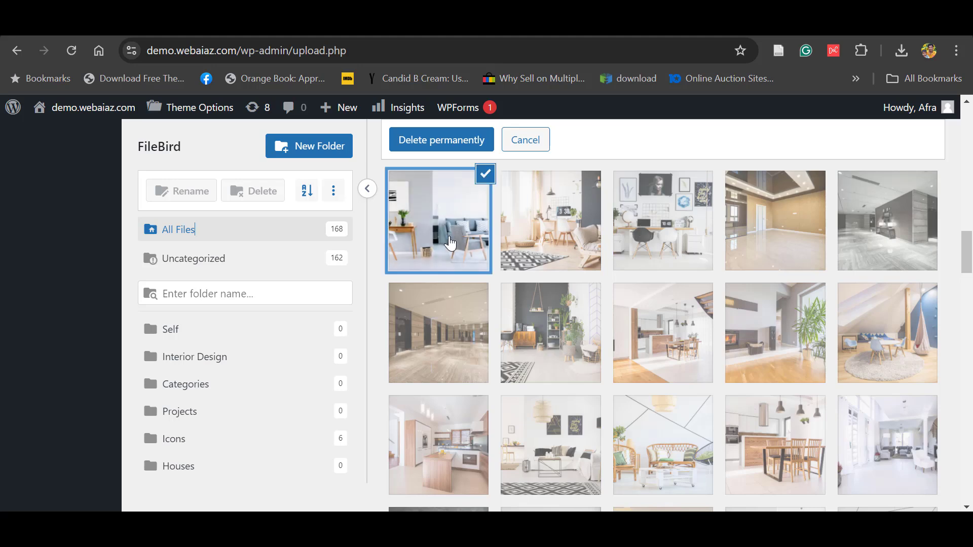
click(555, 234)
click(643, 234)
scroll(464, 355, up, 2)
drag(464, 355, 195, 360)
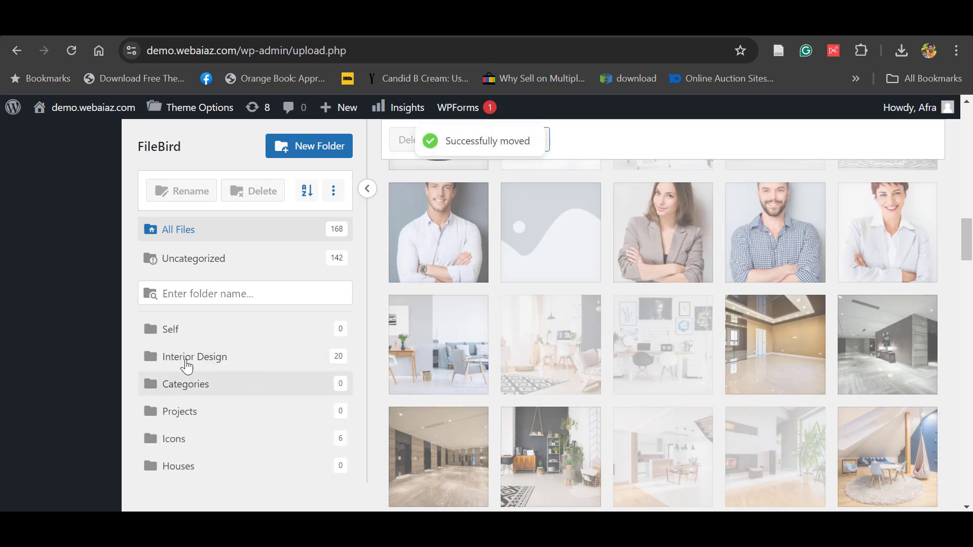
click(258, 264)
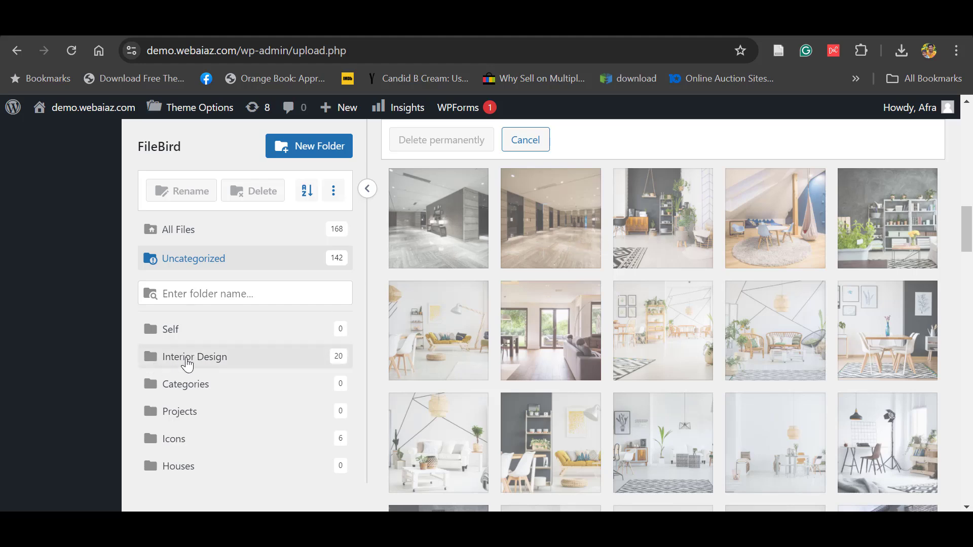
Step: Show the Interior Design media folder with its 20 photos
click(190, 357)
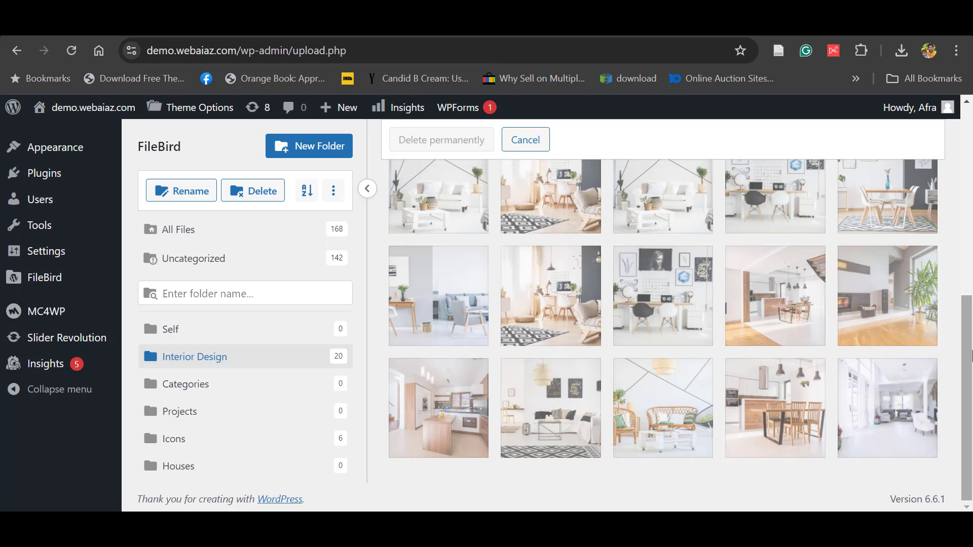
scroll(888, 248, up, 5)
scroll(888, 248, up, 3)
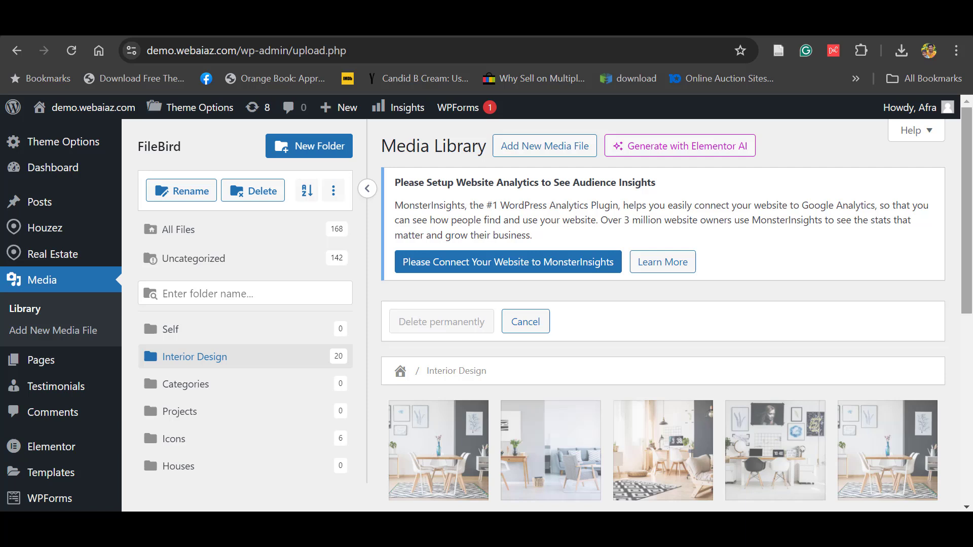
Step: Open Pages > Add New Page in a separate browser tab
mouse_move(149, 362)
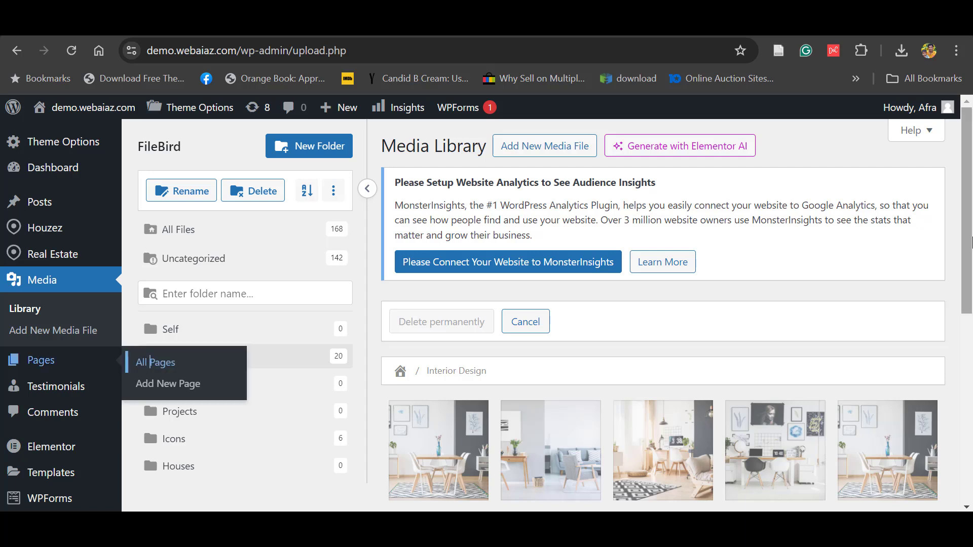
scroll(971, 242, down, 1)
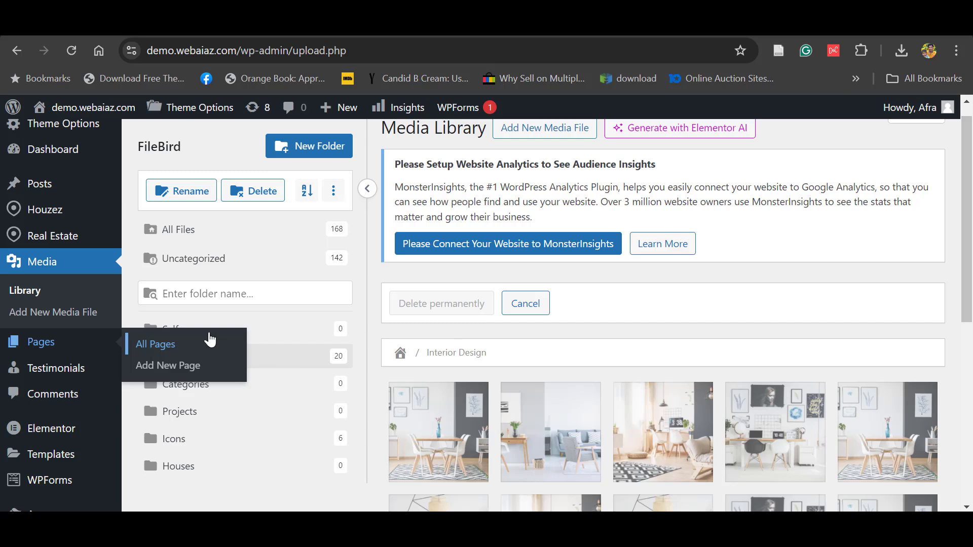
right_click(152, 365)
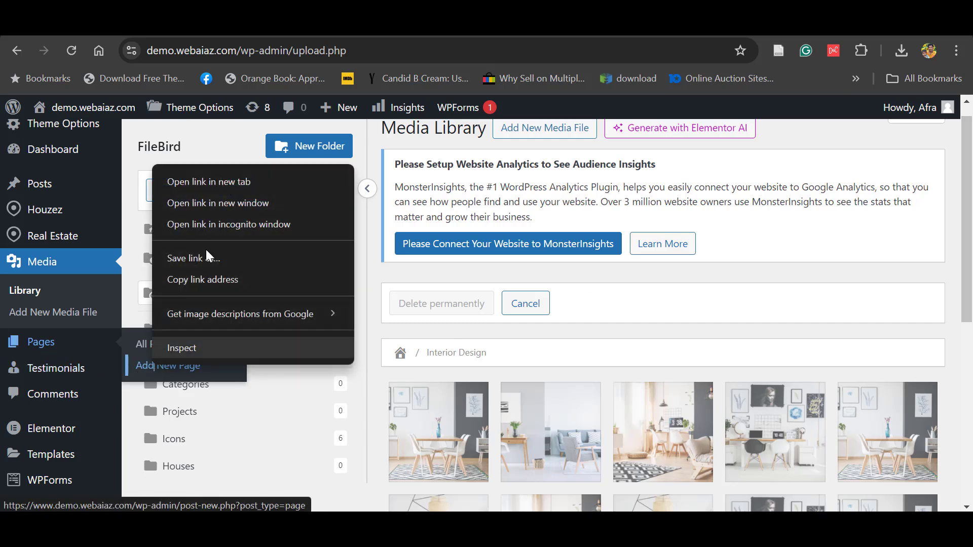
click(237, 181)
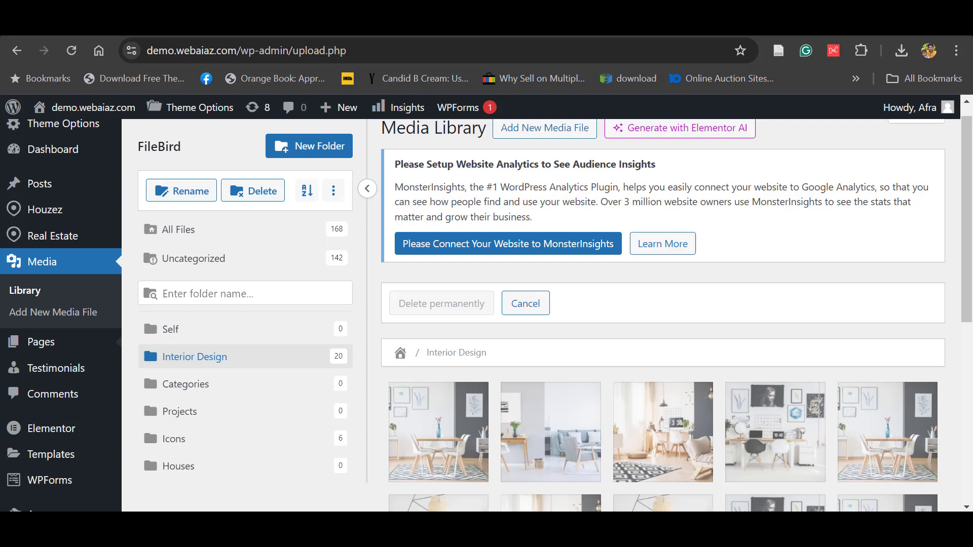
Step: Title the page 'Gallery' and insert a FileBird Gallery block found by searching 'file'
text(Gall)
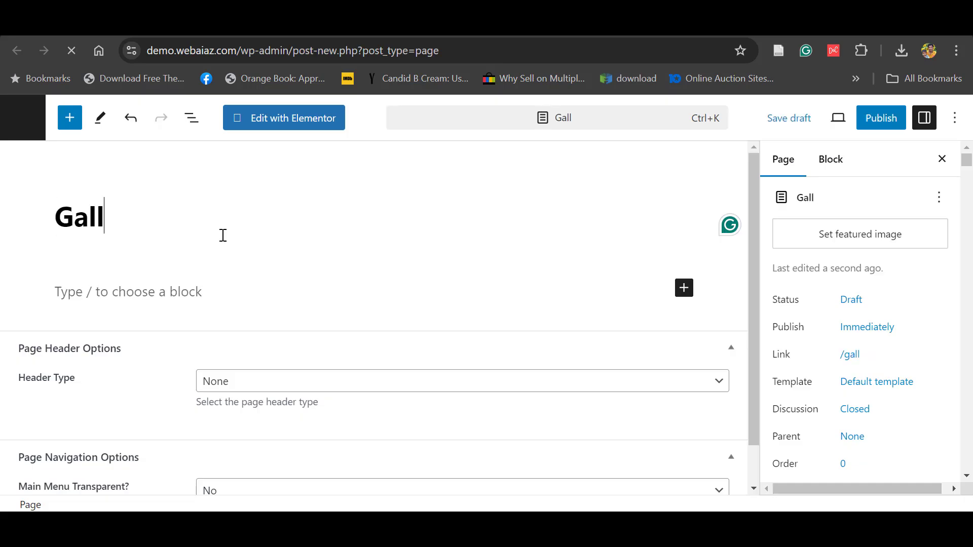
text(ery)
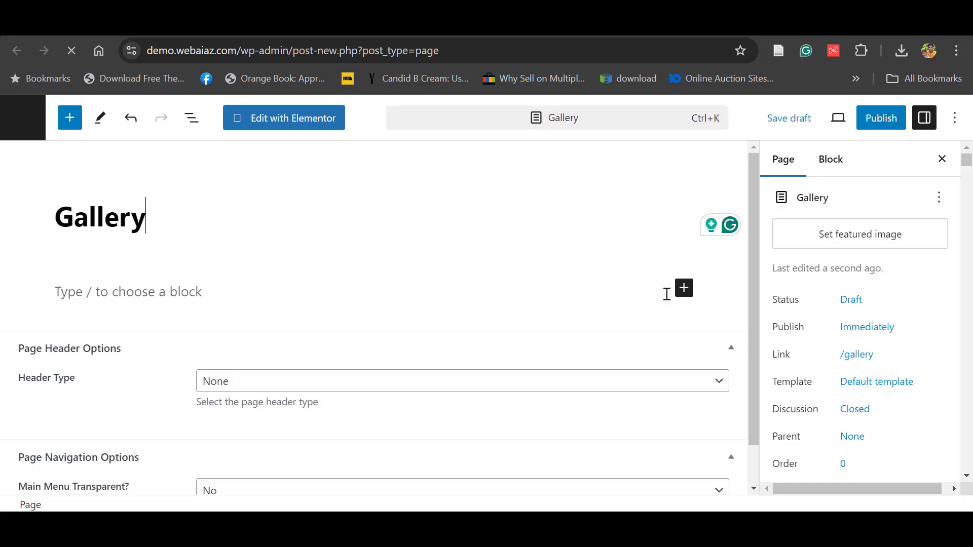
click(682, 289)
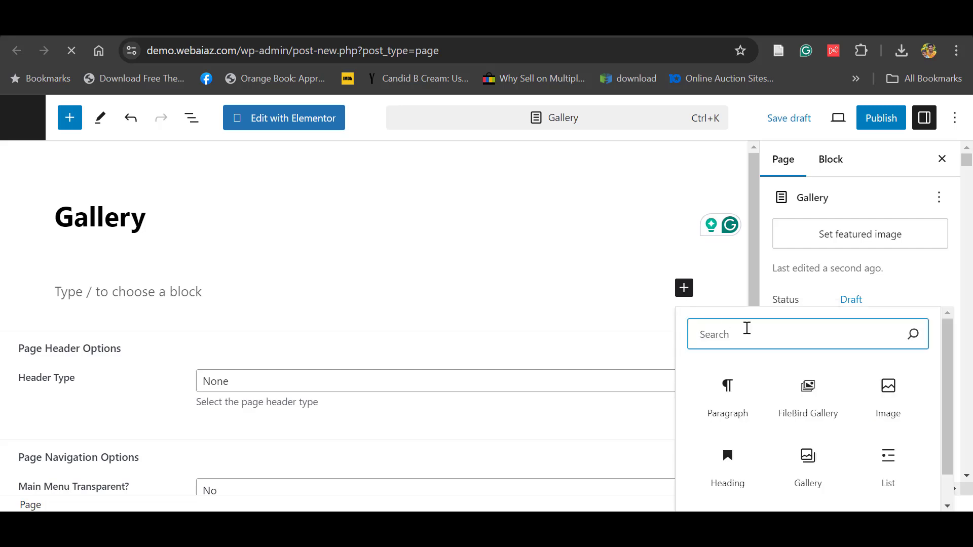
text(file)
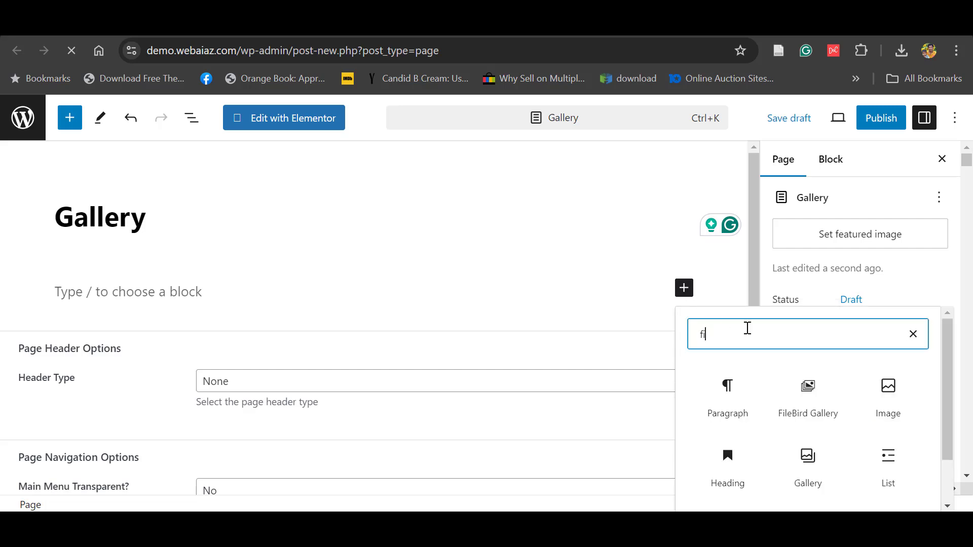
click(808, 390)
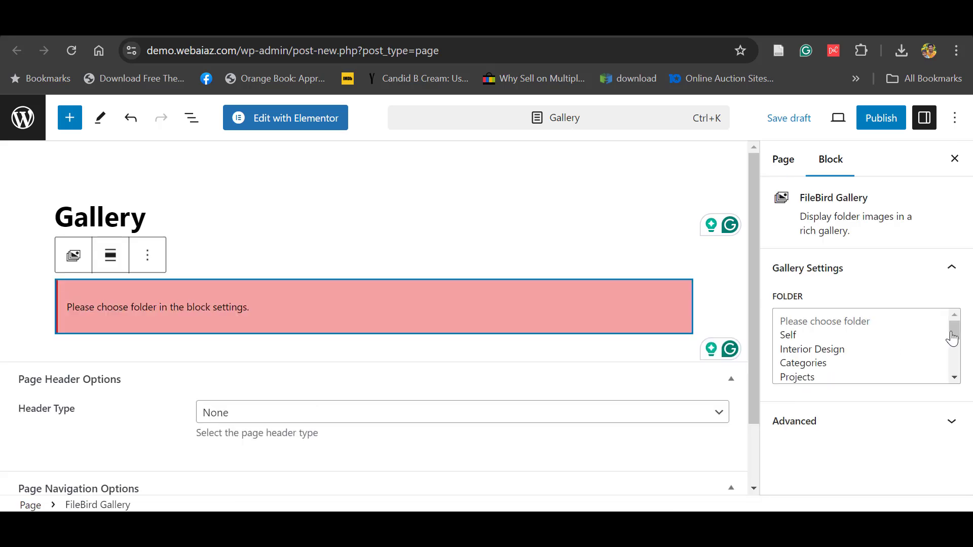
mouse_move(957, 333)
mouse_down()
mouse_move(954, 360)
mouse_move(954, 330)
mouse_up()
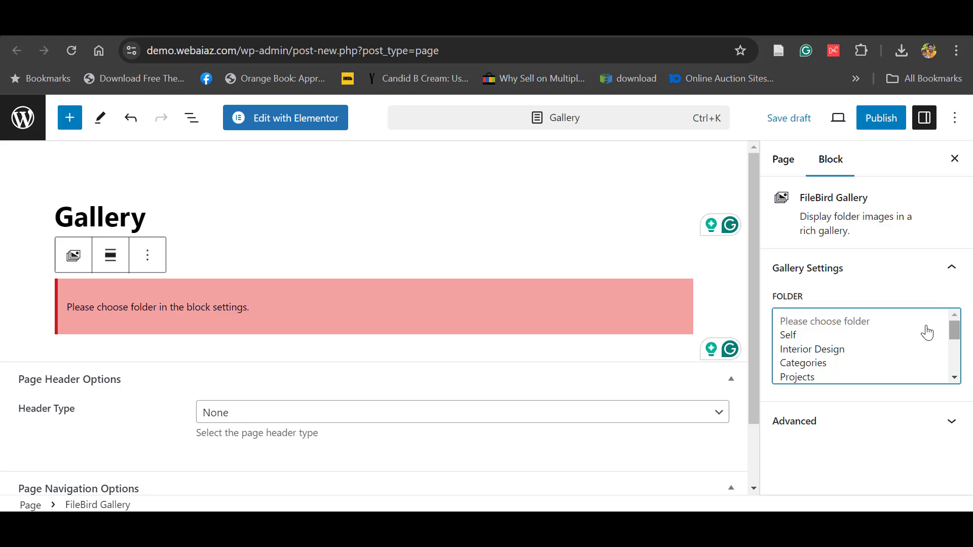
Step: Set the gallery to the Interior Design folder with 4 columns and publish the page
click(836, 352)
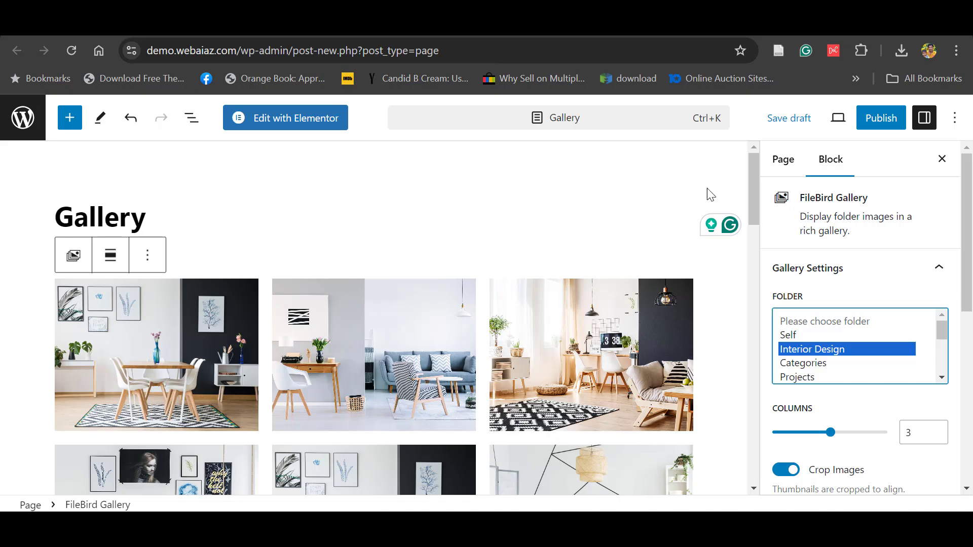
mouse_move(753, 180)
mouse_down()
mouse_move(747, 412)
mouse_move(757, 182)
mouse_up()
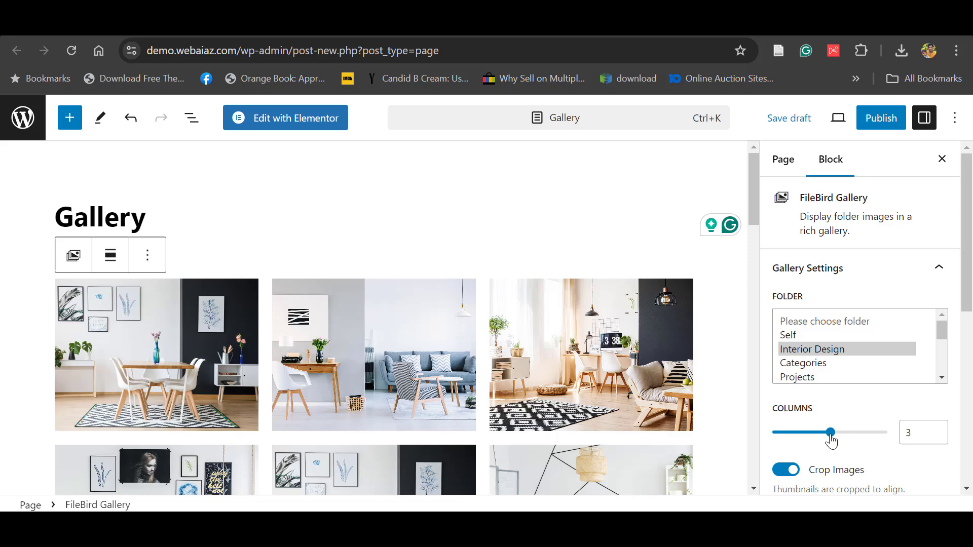
drag(830, 433, 860, 434)
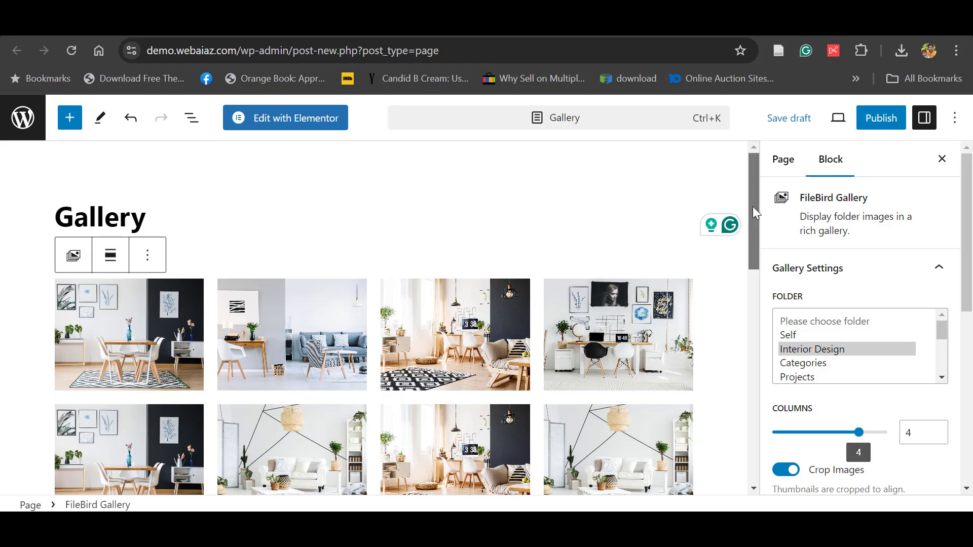
drag(752, 206, 755, 317)
click(880, 117)
click(833, 124)
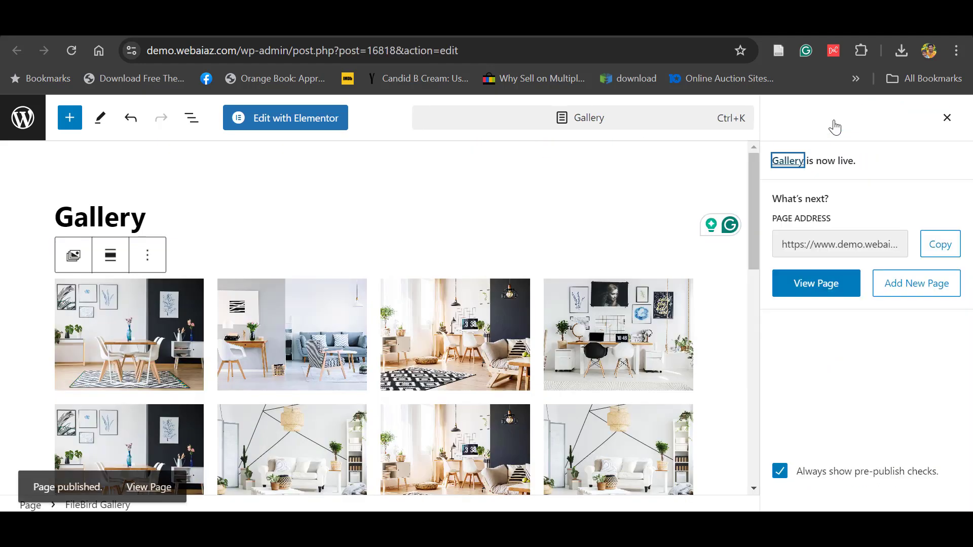
click(142, 479)
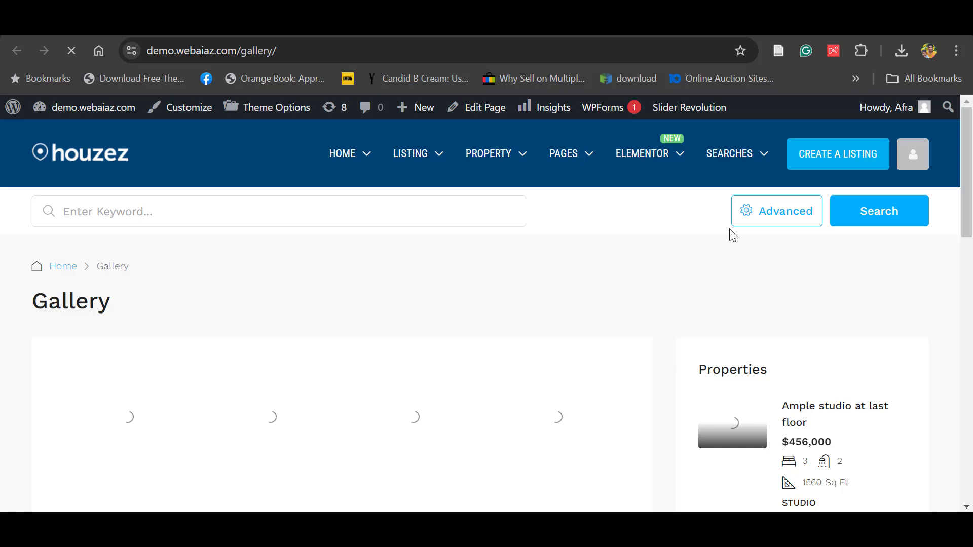
scroll(579, 307, down, 3)
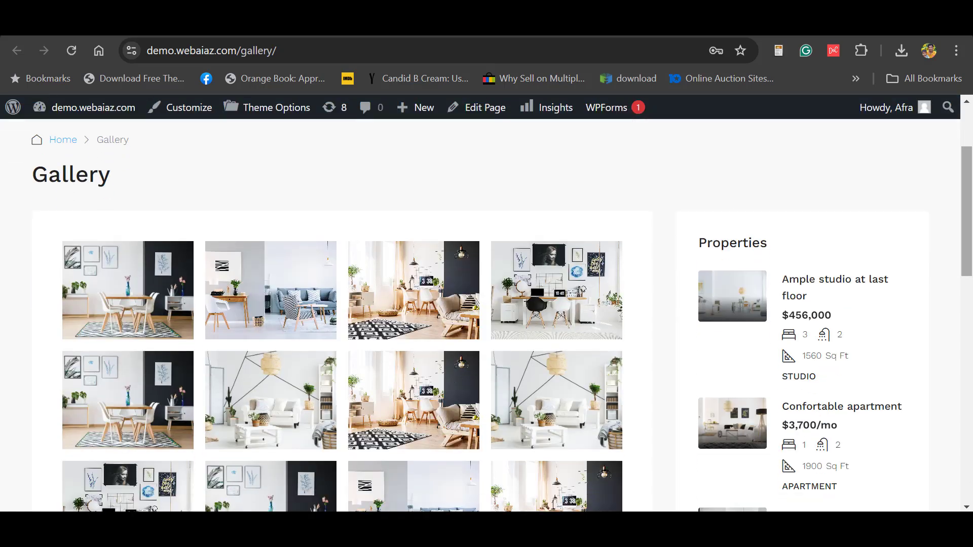
scroll(448, 296, down, 7)
scroll(448, 297, up, 3)
click(921, 475)
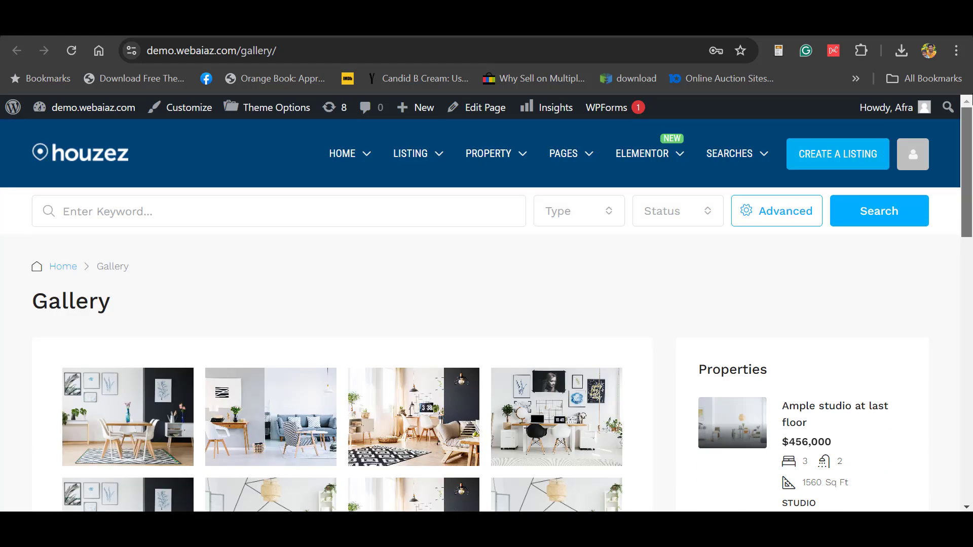
key(ctrl+shift+Tab)
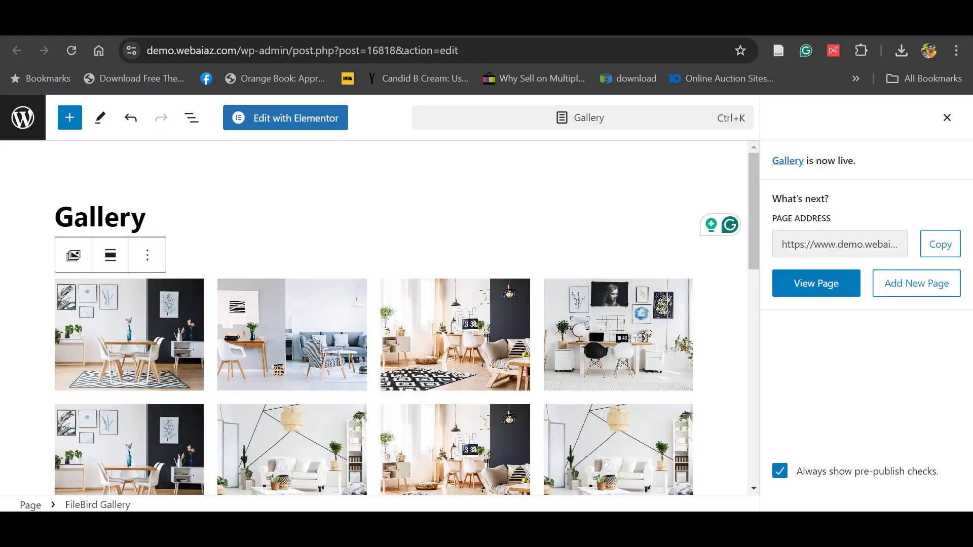